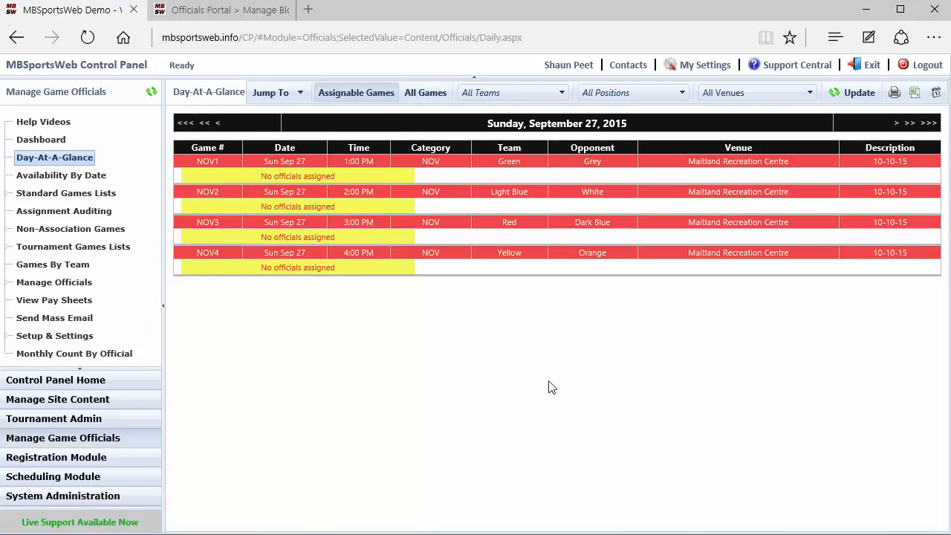
# Check the jump-to calendar, browse to the following day's games, and return to Sunday, September 27, 2015
pyautogui.click(290, 99)
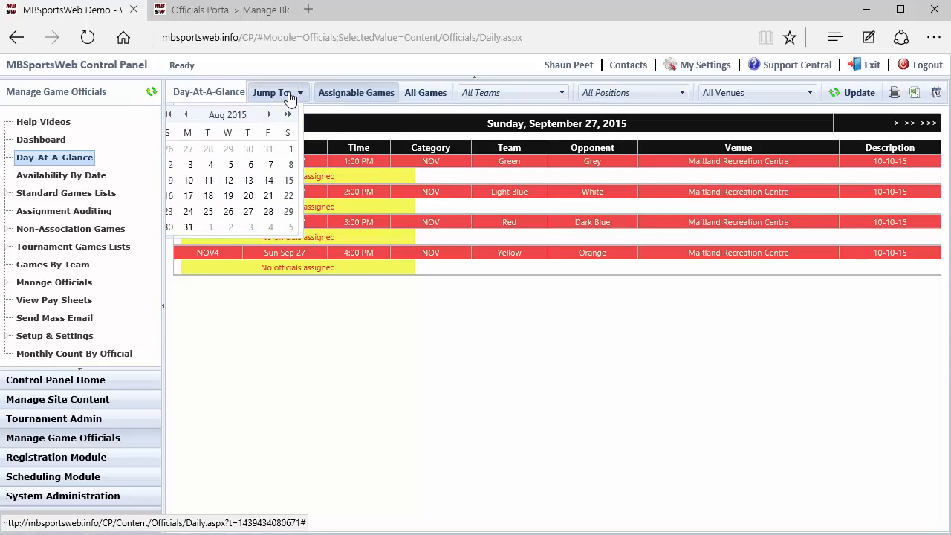
pyautogui.click(290, 95)
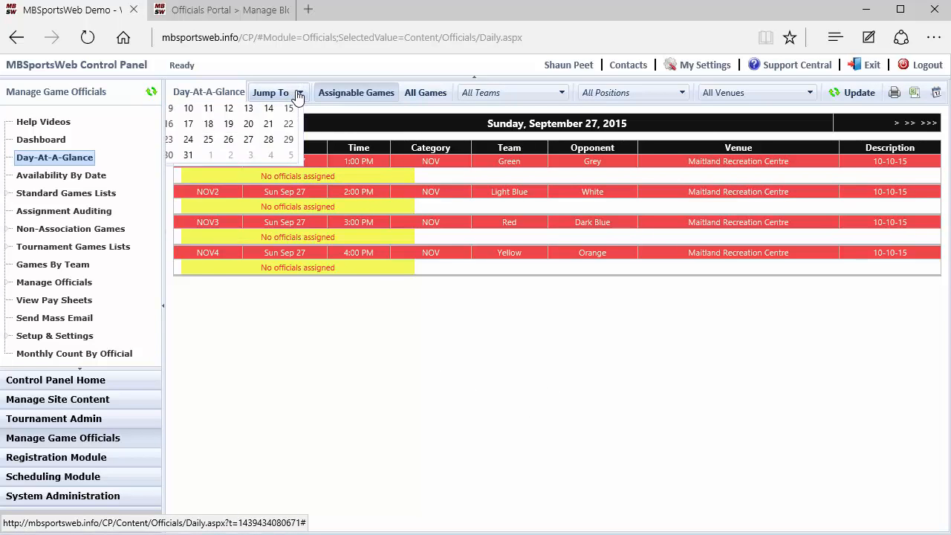
pyautogui.click(896, 124)
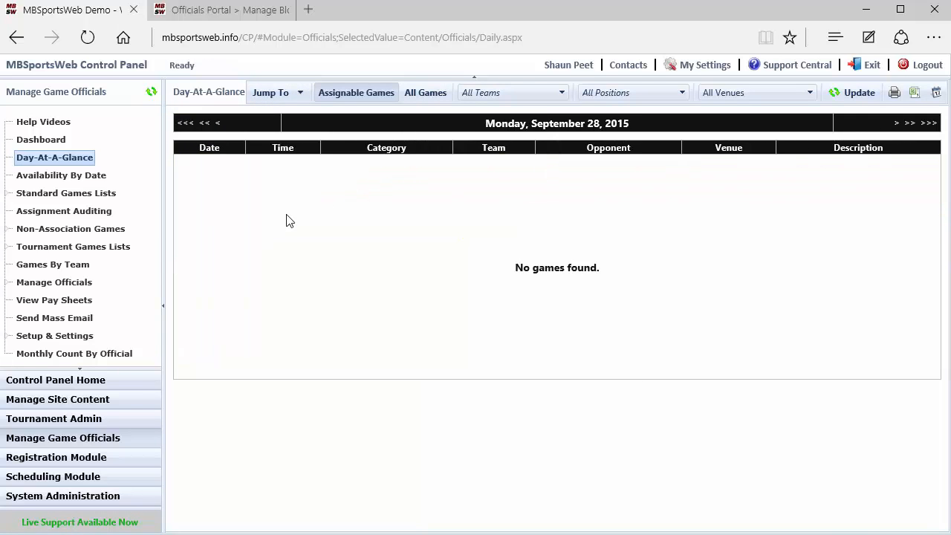
pyautogui.click(217, 124)
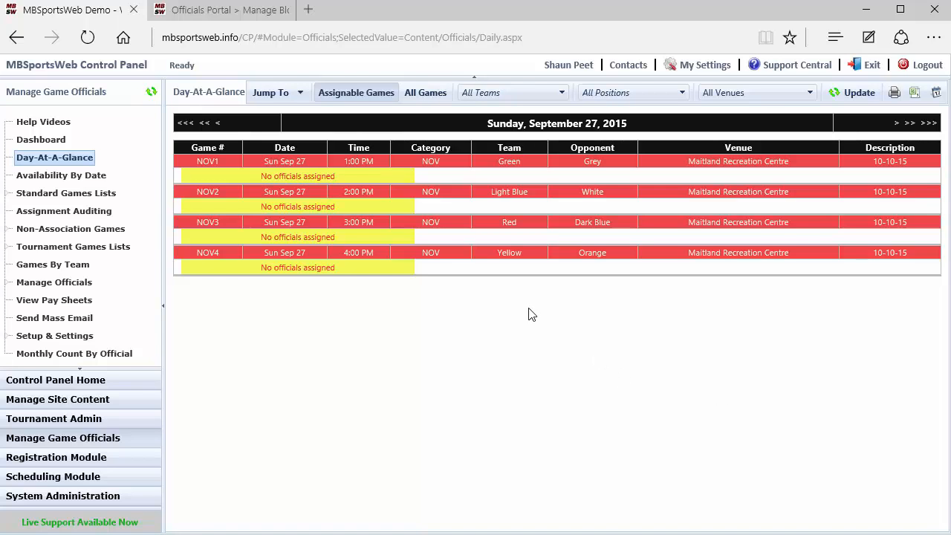
# Check the team, position and venue filters, refreshing the day's list with all games and again with only assignable games
pyautogui.click(422, 103)
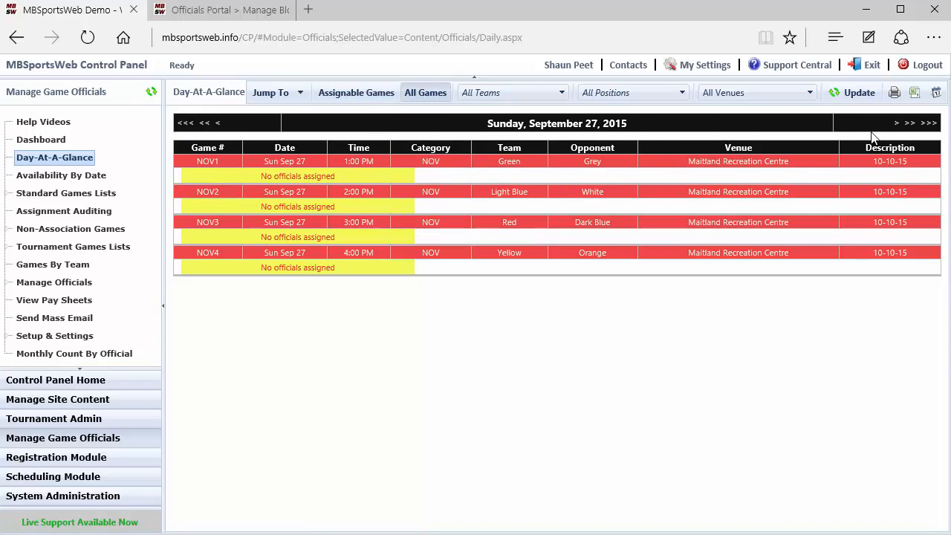
pyautogui.click(561, 94)
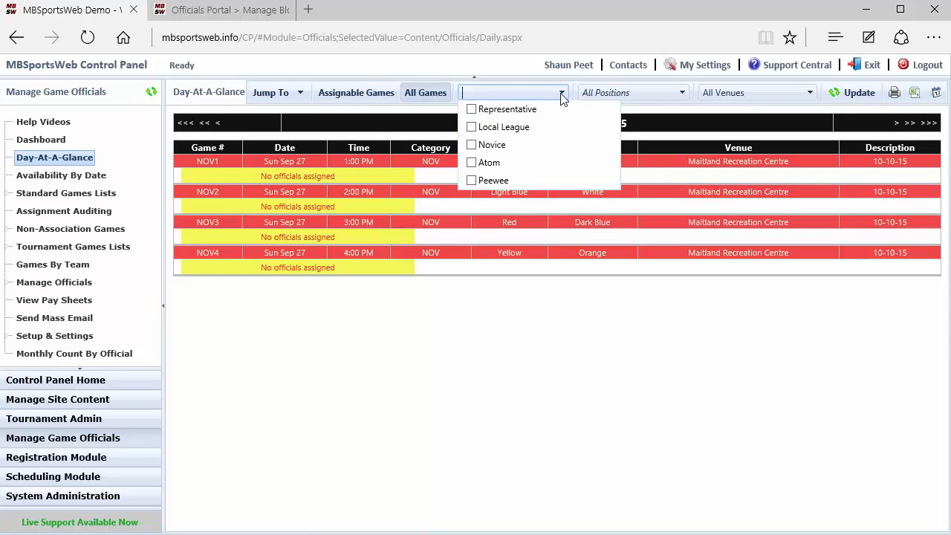
pyautogui.click(562, 99)
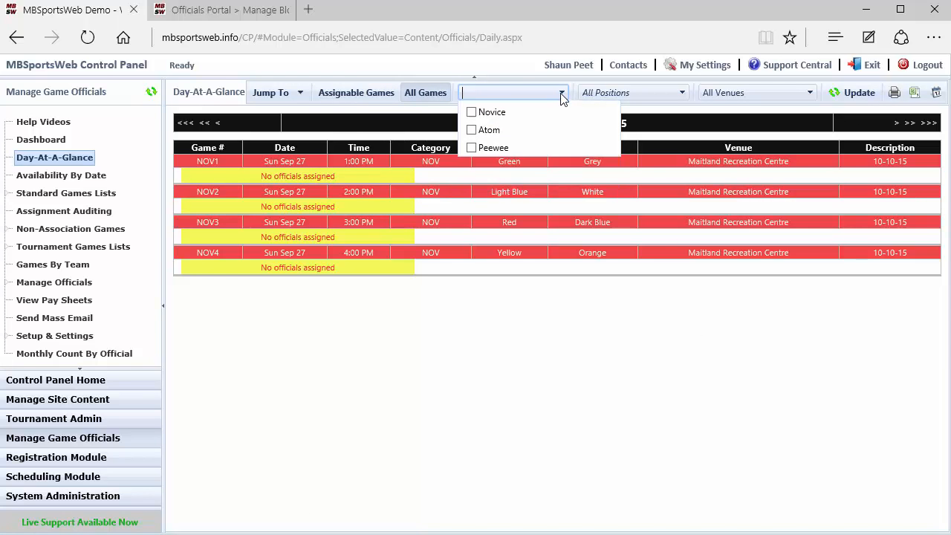
pyautogui.click(687, 96)
pyautogui.click(687, 99)
pyautogui.click(809, 96)
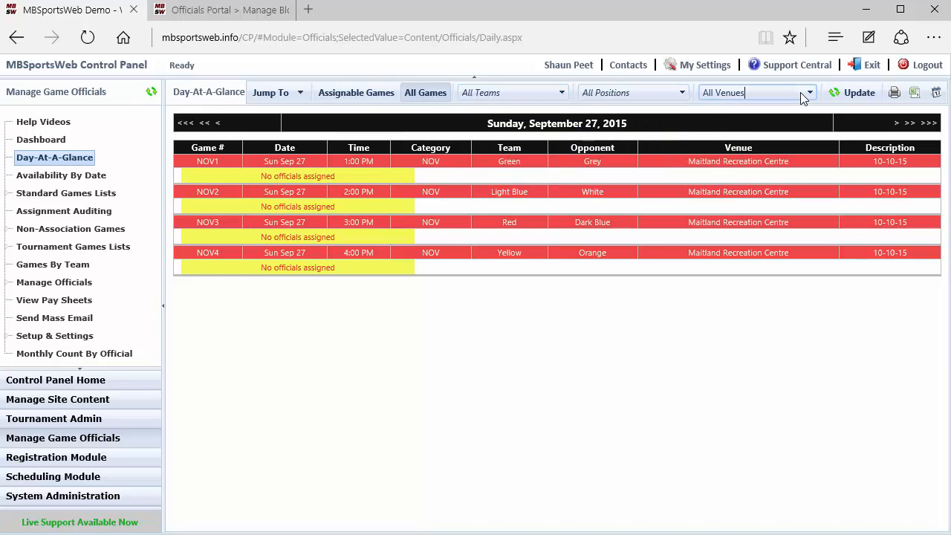
pyautogui.click(808, 95)
pyautogui.click(855, 93)
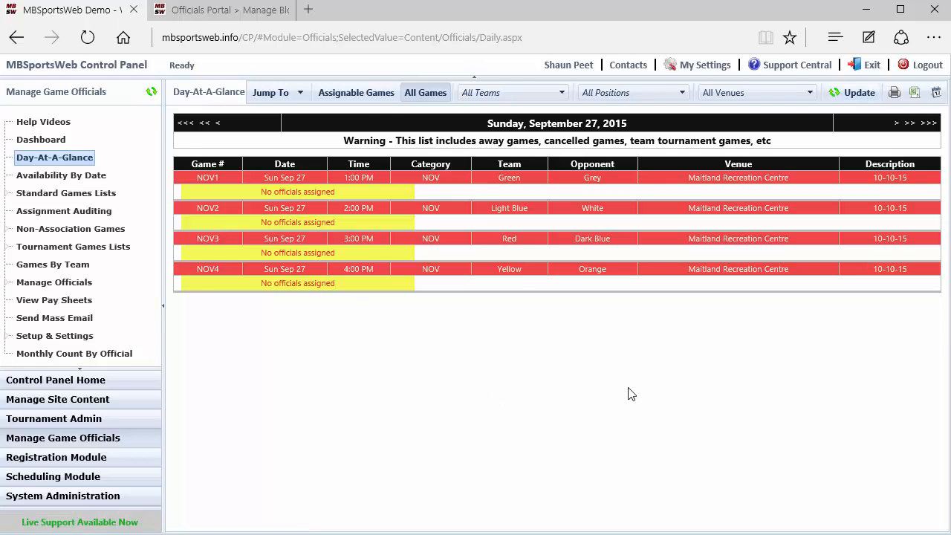
pyautogui.click(370, 94)
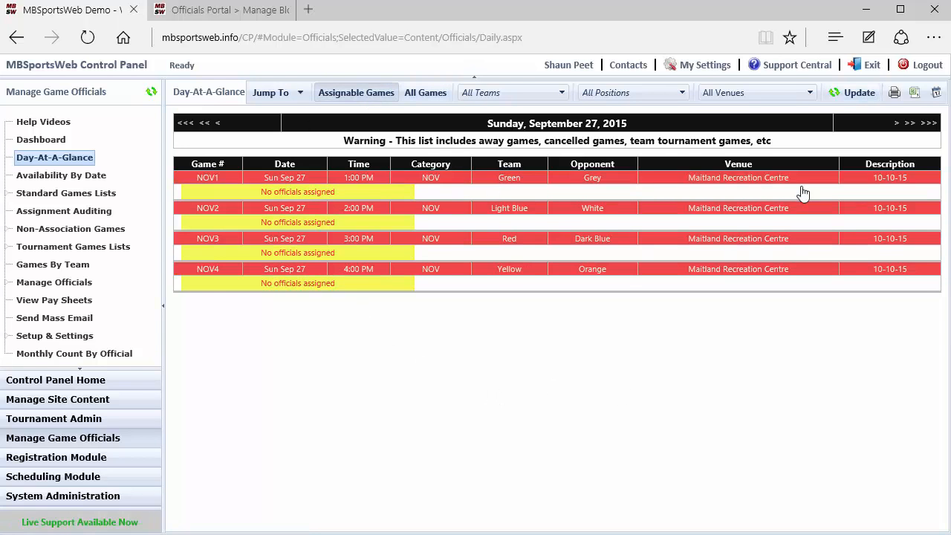
pyautogui.click(853, 96)
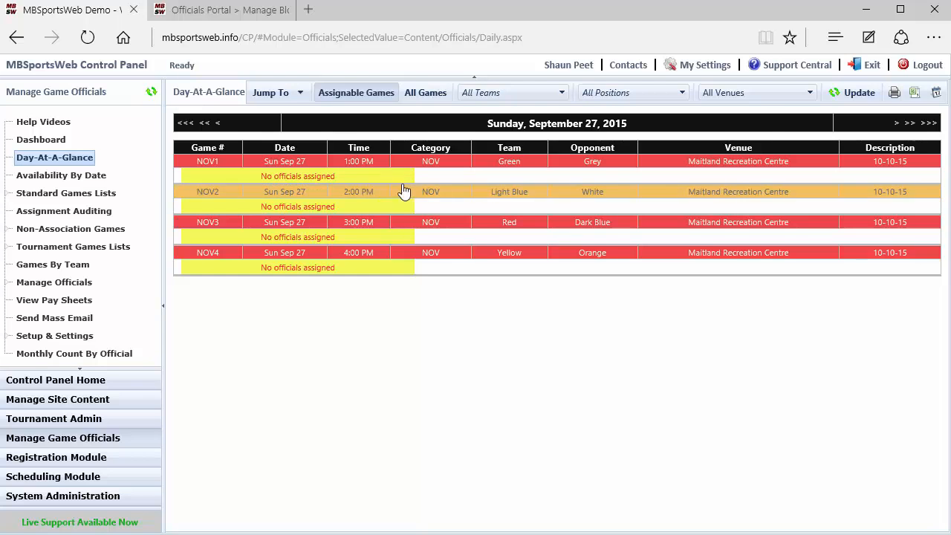
# Open official assignment for the 1:00 PM Green vs Grey game and also select the 2:00 and 3:00 PM games
pyautogui.click(451, 164)
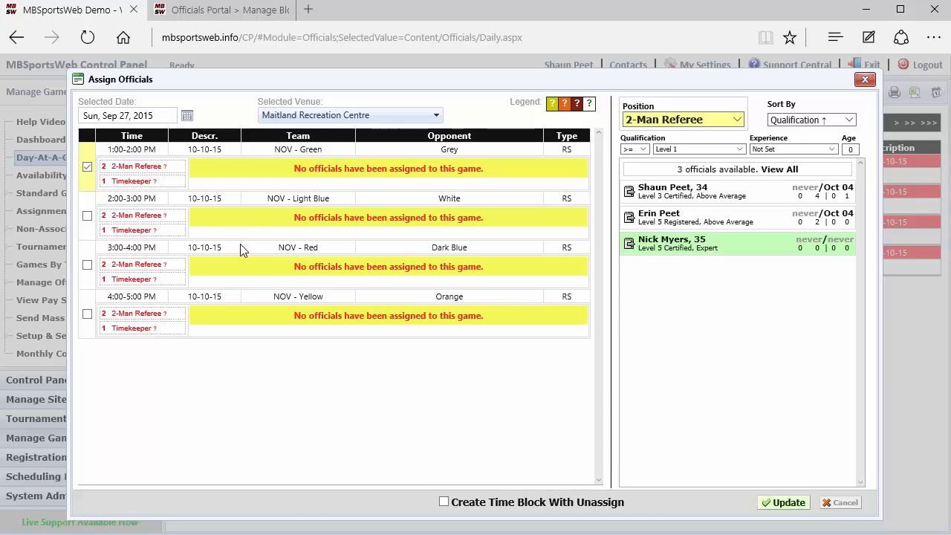
pyautogui.click(87, 217)
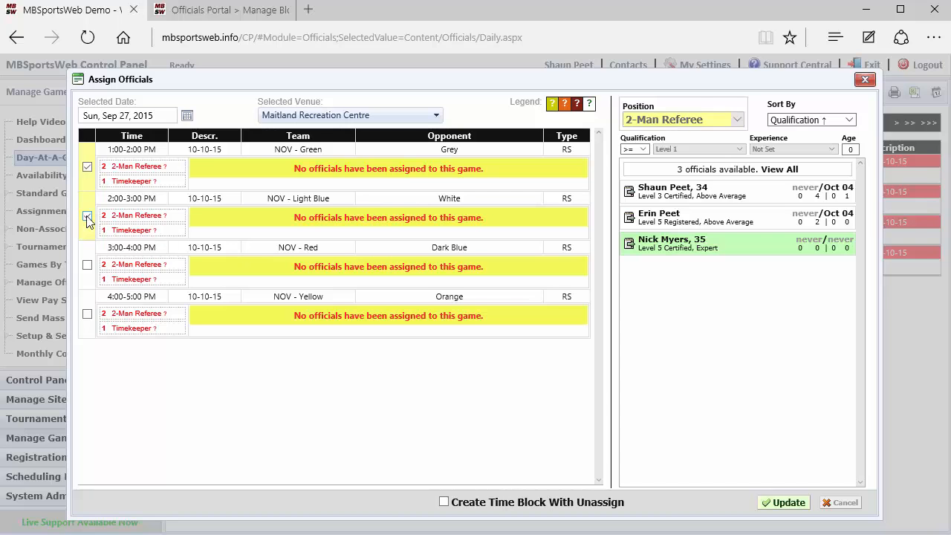
pyautogui.click(87, 266)
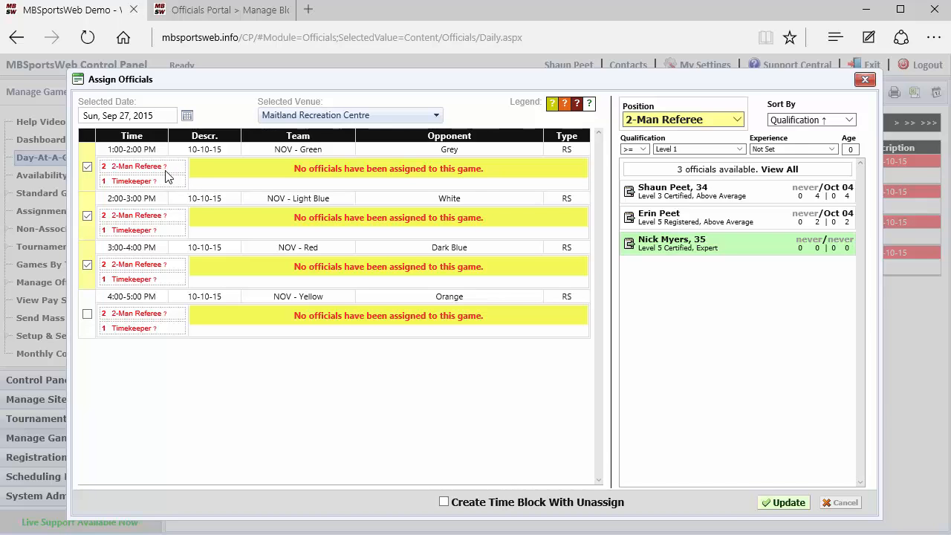
# View the Green team's details and history from the 1:00 PM game, and close them
pyautogui.moveTo(164, 173)
pyautogui.click(300, 153)
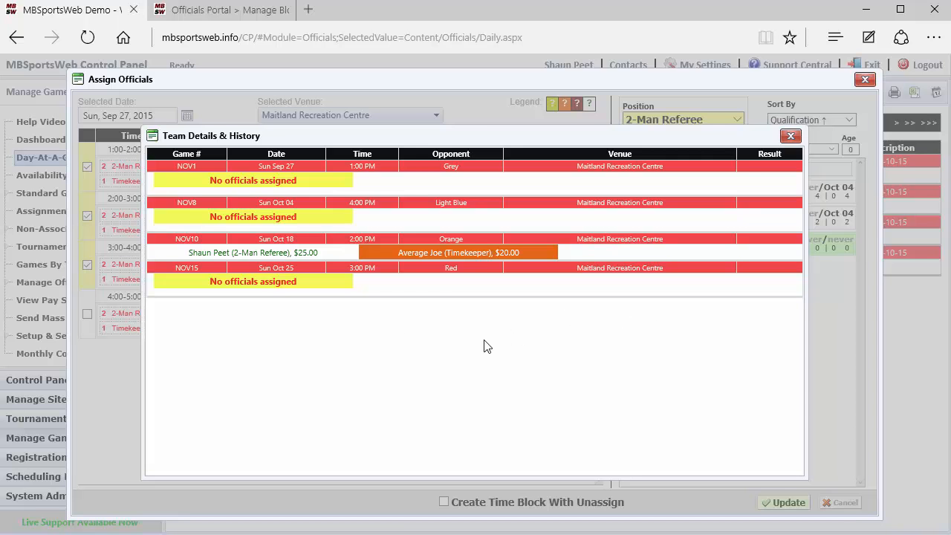
pyautogui.click(790, 136)
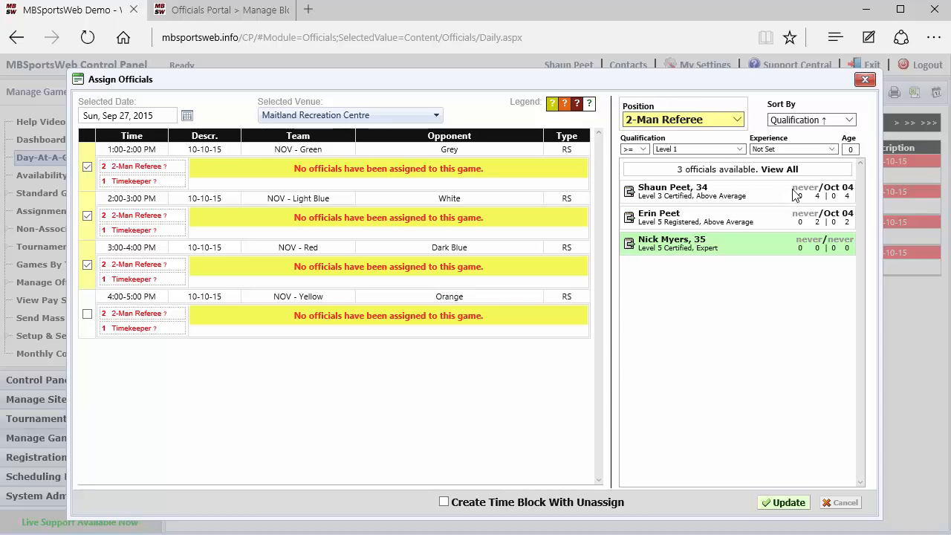
# Review the first listed official's previous and next assignments and upcoming games, and check the sorting options for officials
pyautogui.moveTo(802, 186)
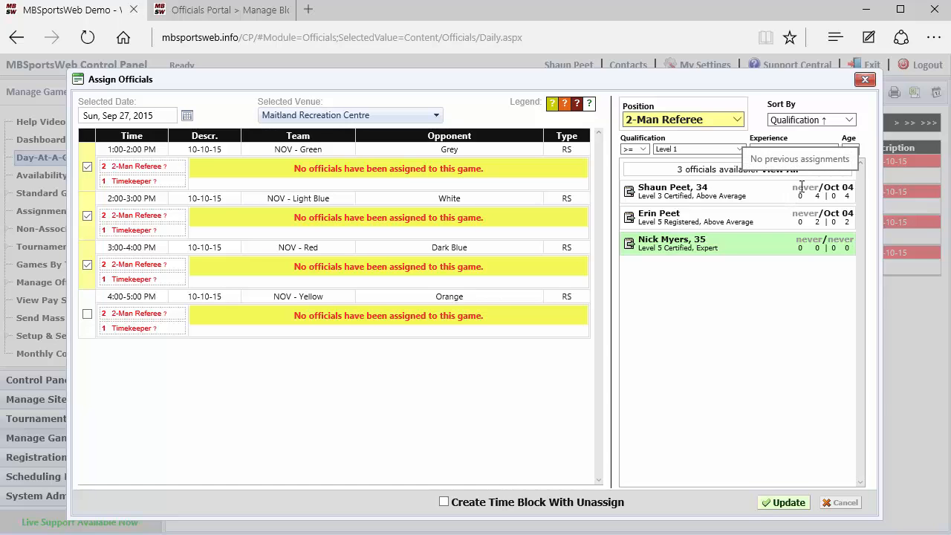
pyautogui.moveTo(834, 185)
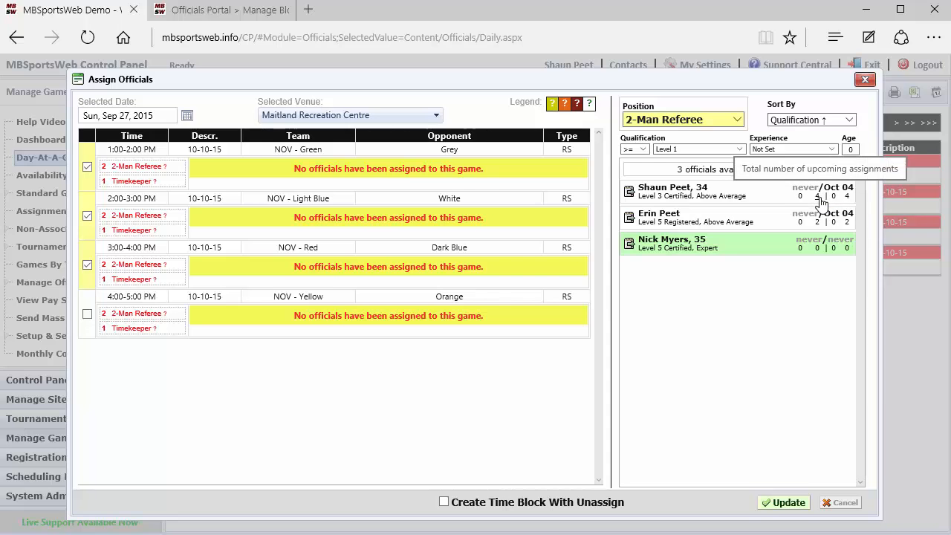
pyautogui.click(813, 197)
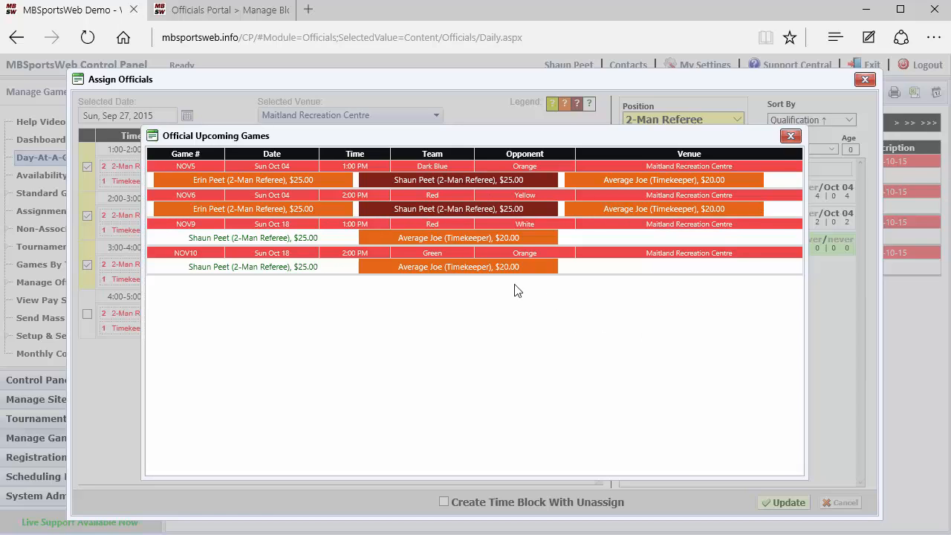
pyautogui.click(790, 137)
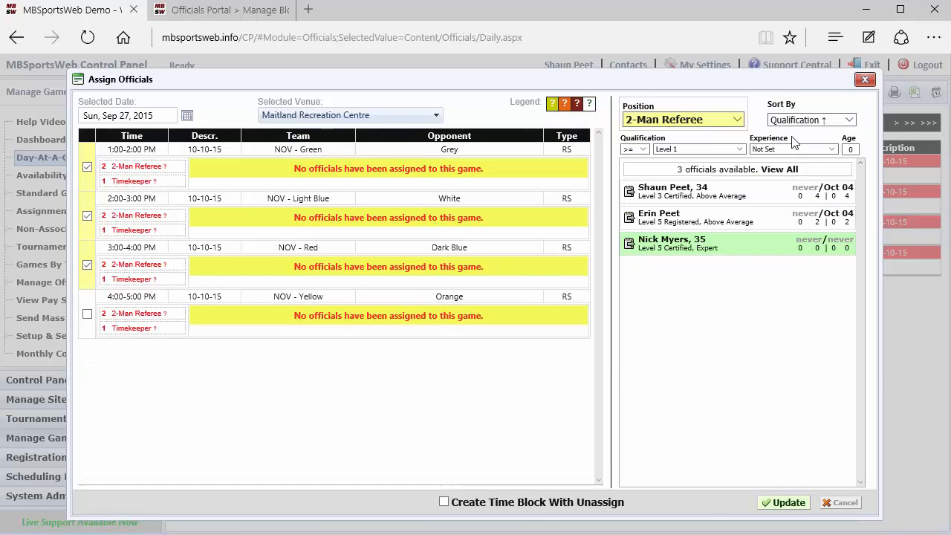
pyautogui.click(803, 121)
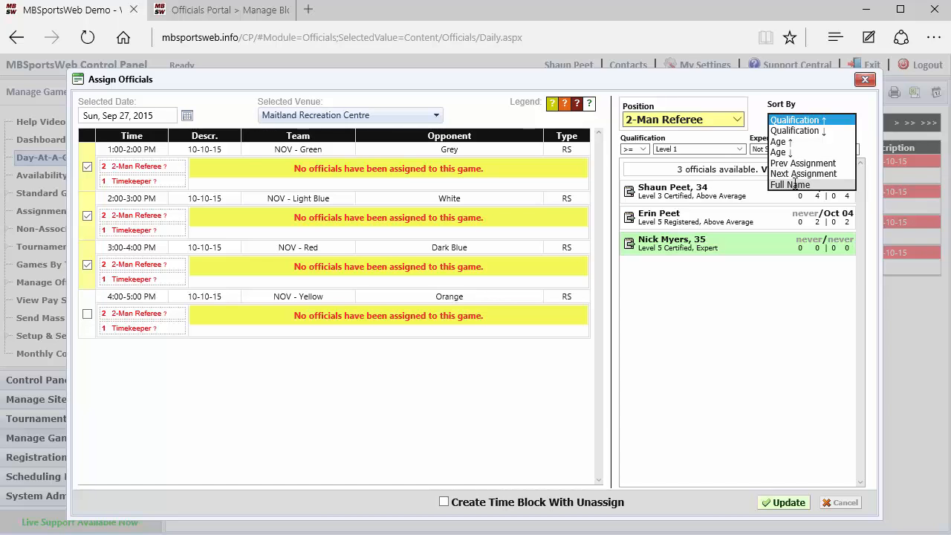
pyautogui.click(745, 337)
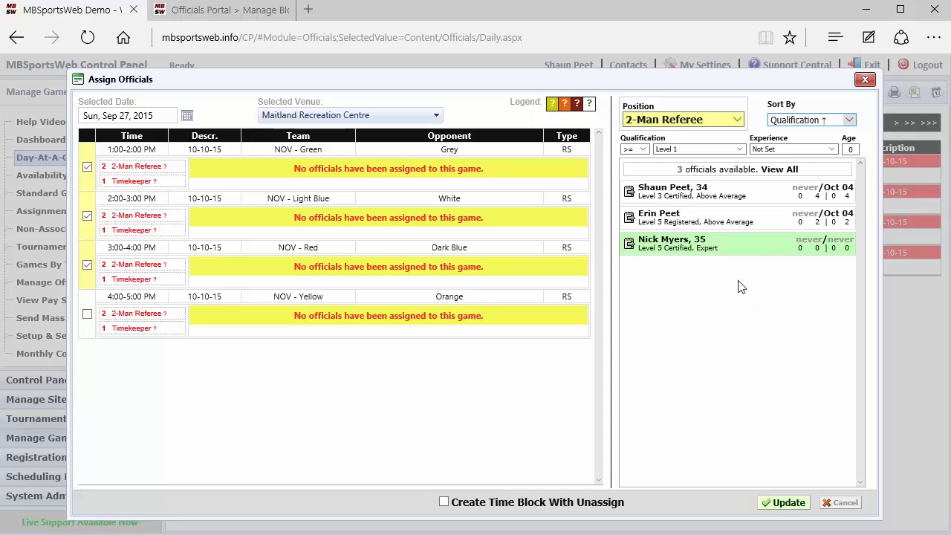
# Assign the Level 3 Certified and Level 5 Registered officials as 2-Man Referees plus the first listed Timekeeper to the three selected games, and save
pyautogui.click(629, 193)
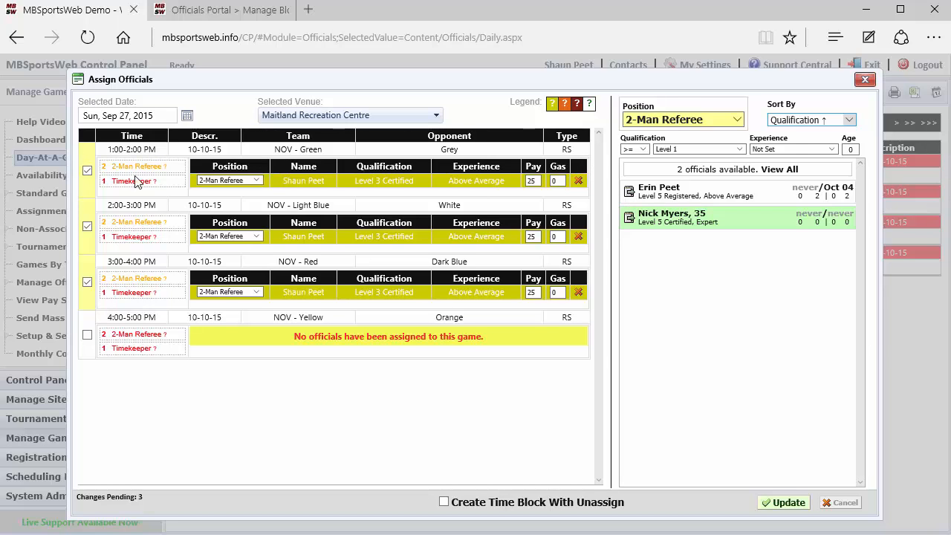
pyautogui.click(629, 192)
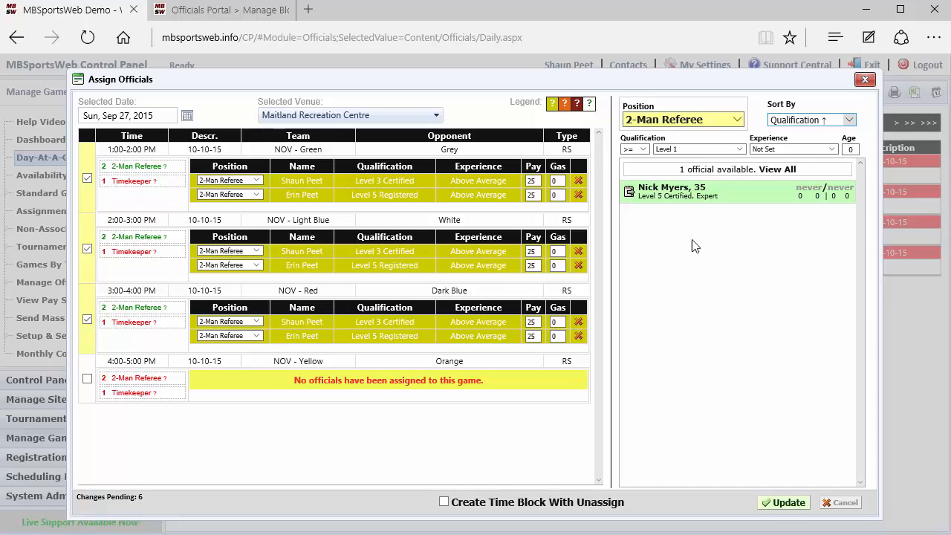
pyautogui.click(692, 126)
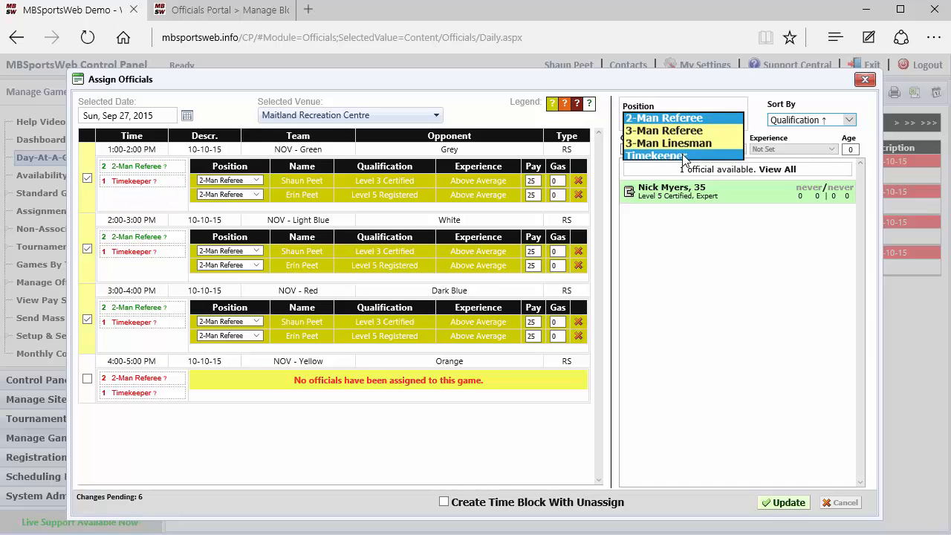
pyautogui.click(682, 154)
pyautogui.click(629, 190)
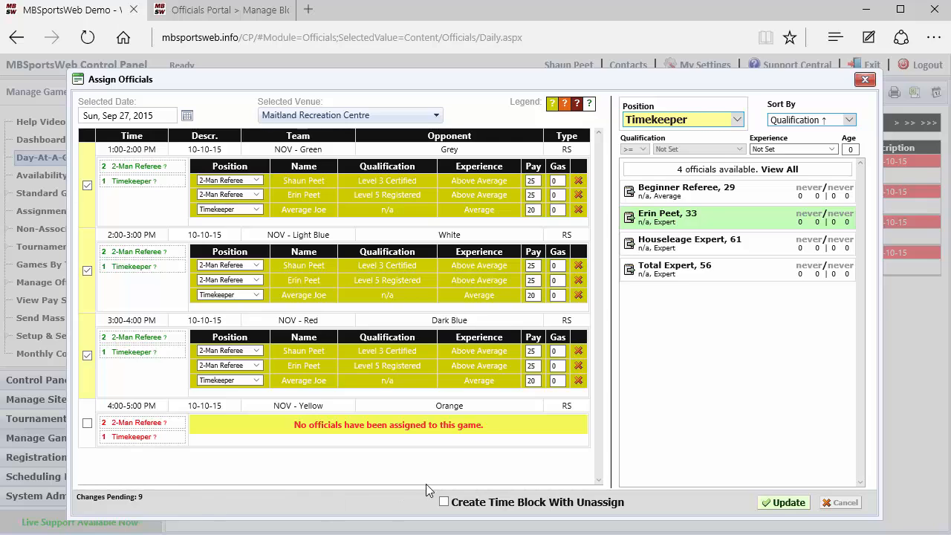
pyautogui.click(773, 505)
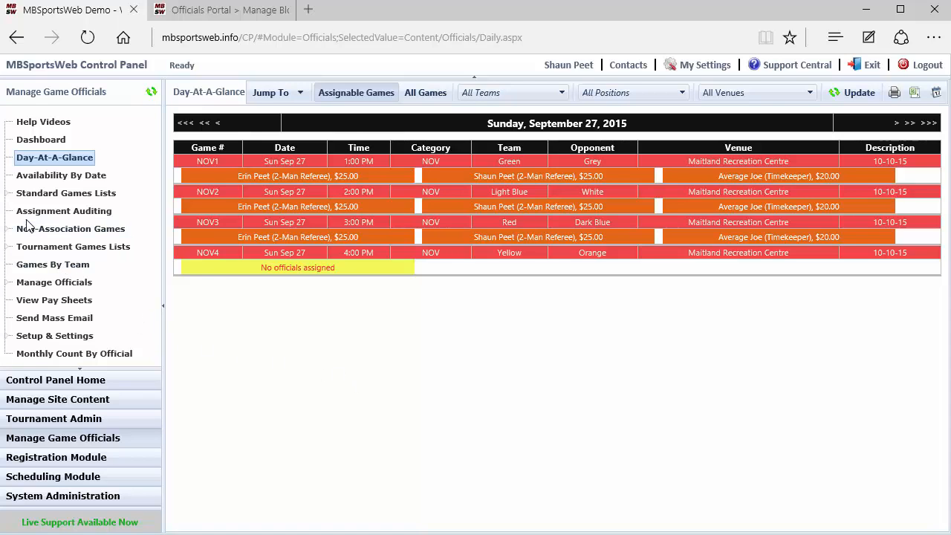
# List all games under Standard Games Lists with the end date set to October 31, 2015, and look through them
pyautogui.click(8, 194)
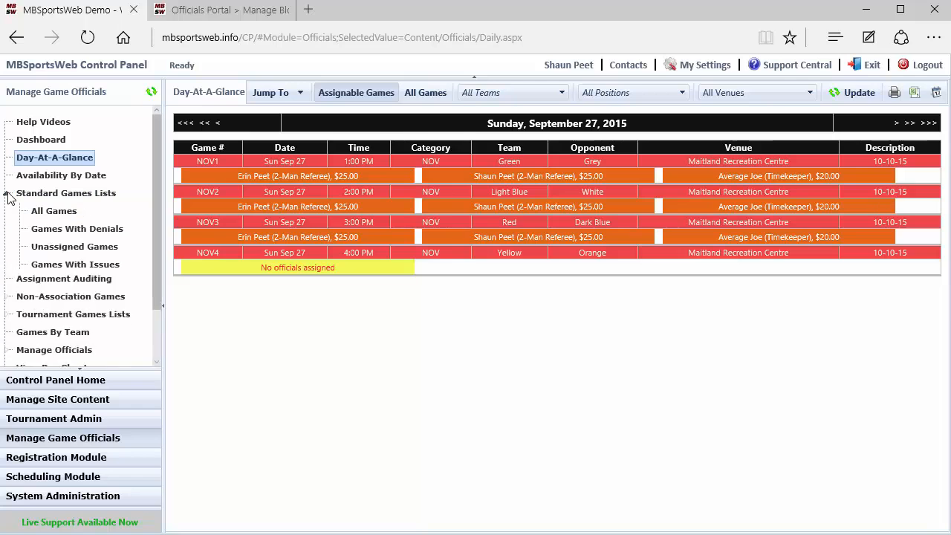
pyautogui.click(52, 211)
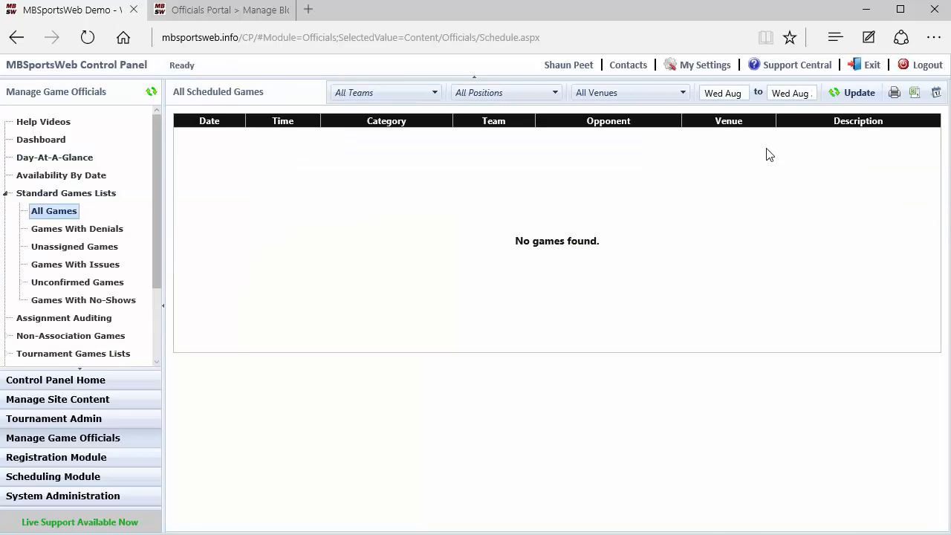
pyautogui.click(795, 95)
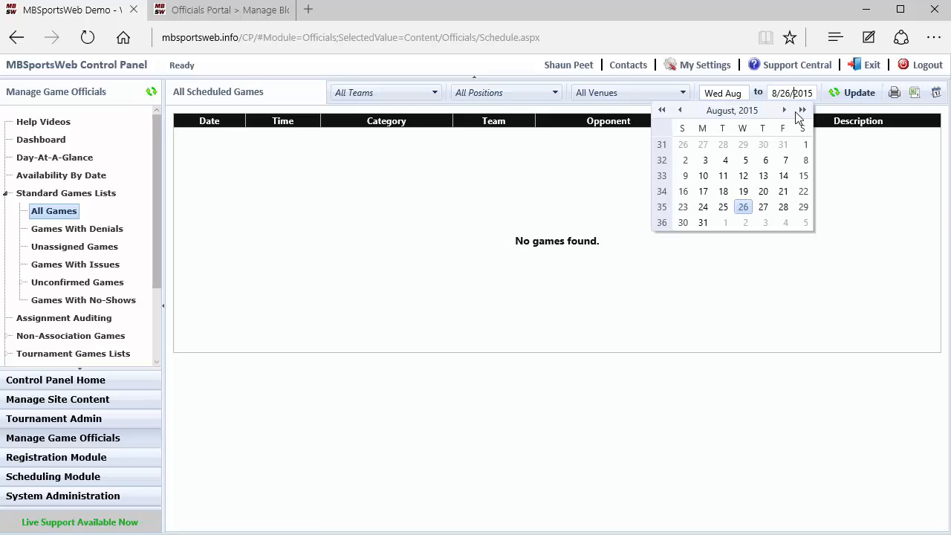
pyautogui.click(785, 111)
pyautogui.click(784, 111)
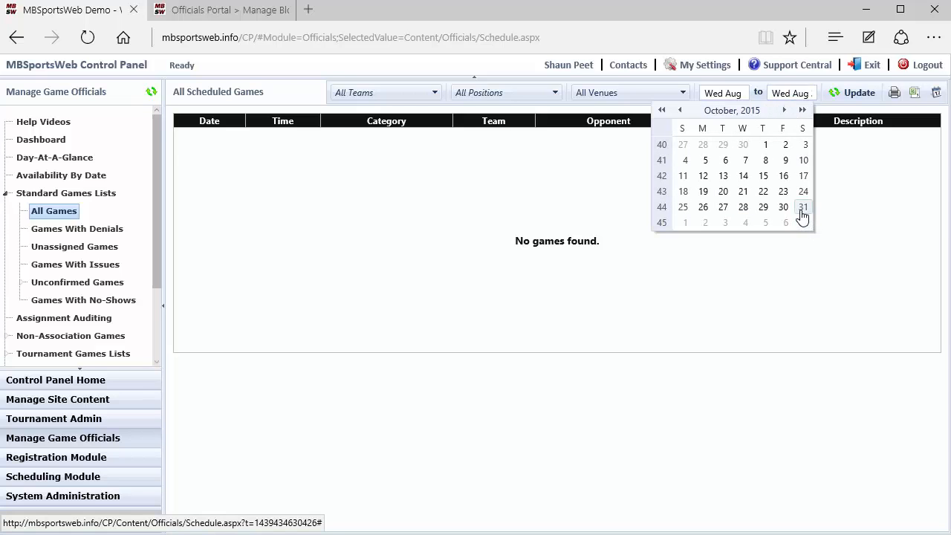
pyautogui.click(803, 207)
pyautogui.click(856, 92)
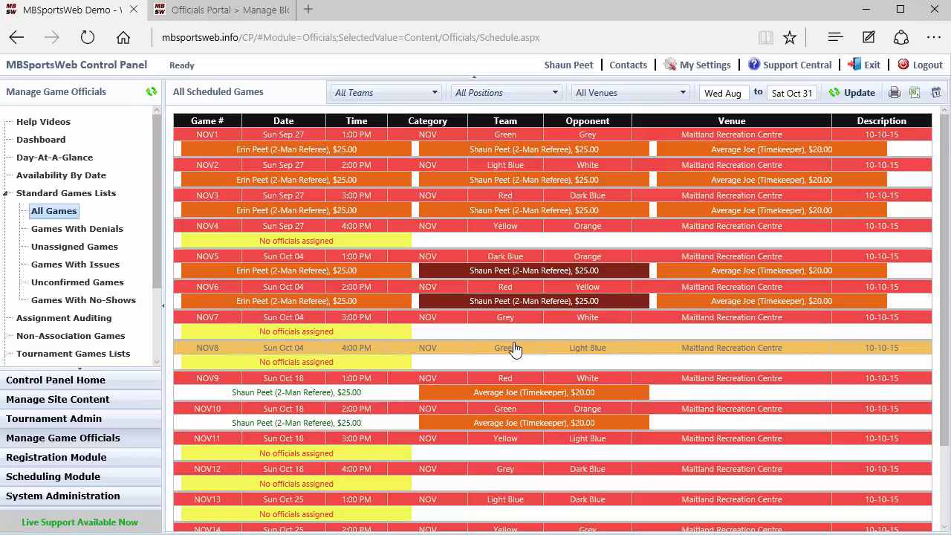
pyautogui.scroll(-2, 514, 348)
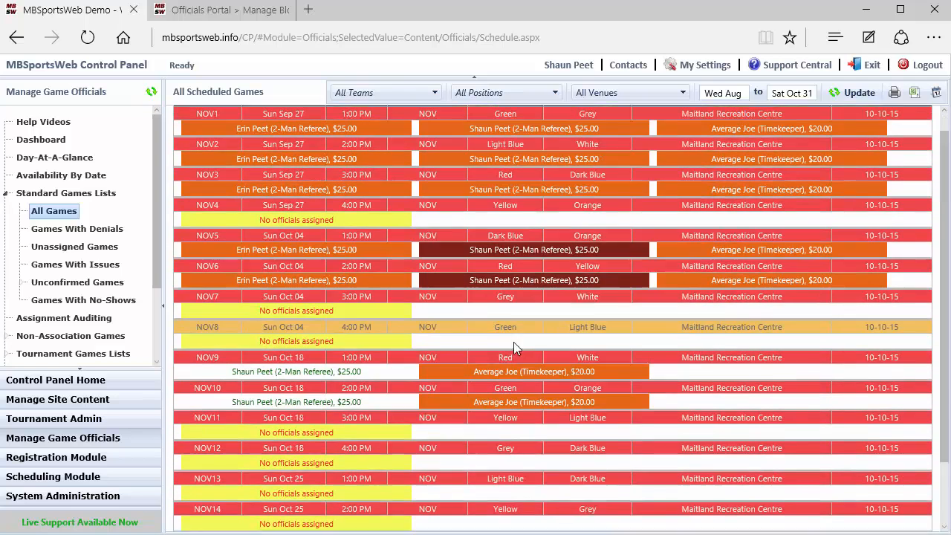
pyautogui.scroll(2, 514, 341)
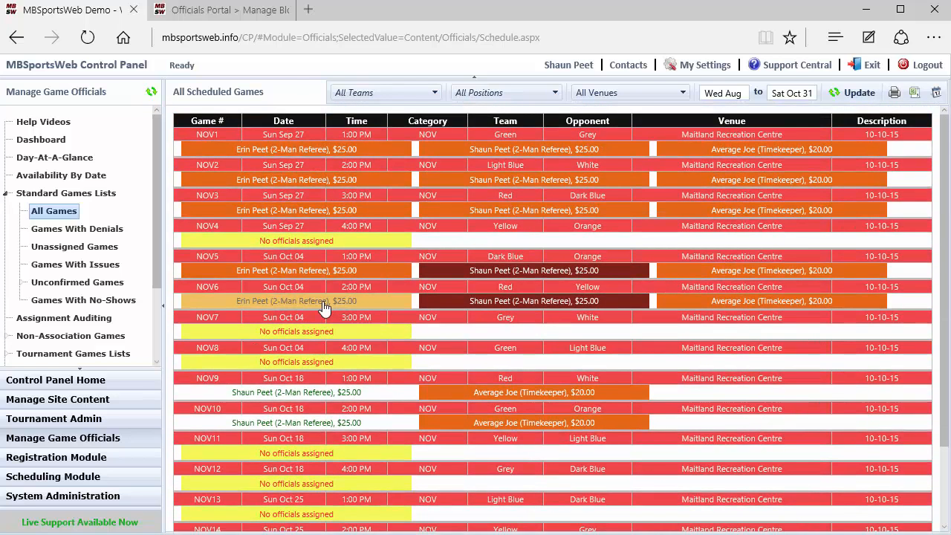
# Show the list of games with denials for the same date range
pyautogui.click(75, 230)
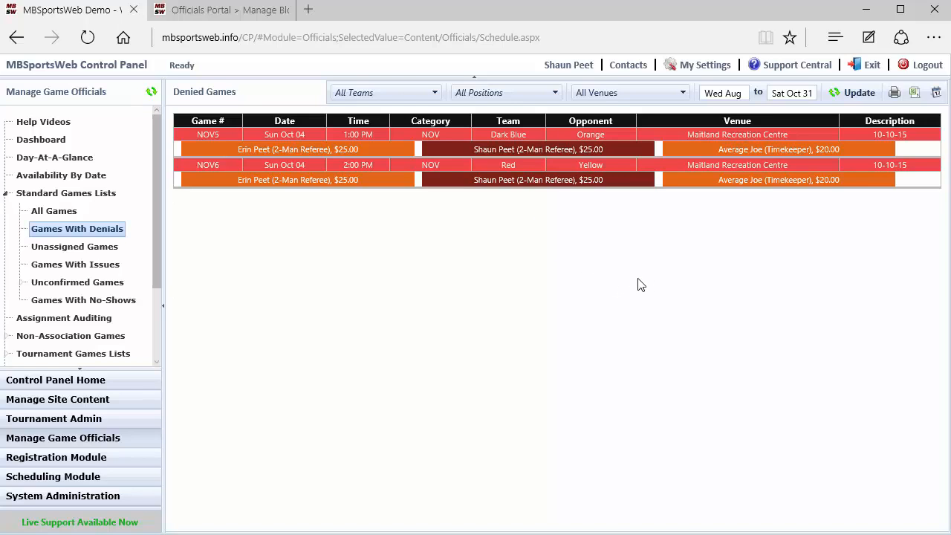
# Unassign the Level 3 Certified 2-Man Referee from the October 4 games at 1:00 and 2:00 PM, creating a time block with the unassignment
pyautogui.click(531, 141)
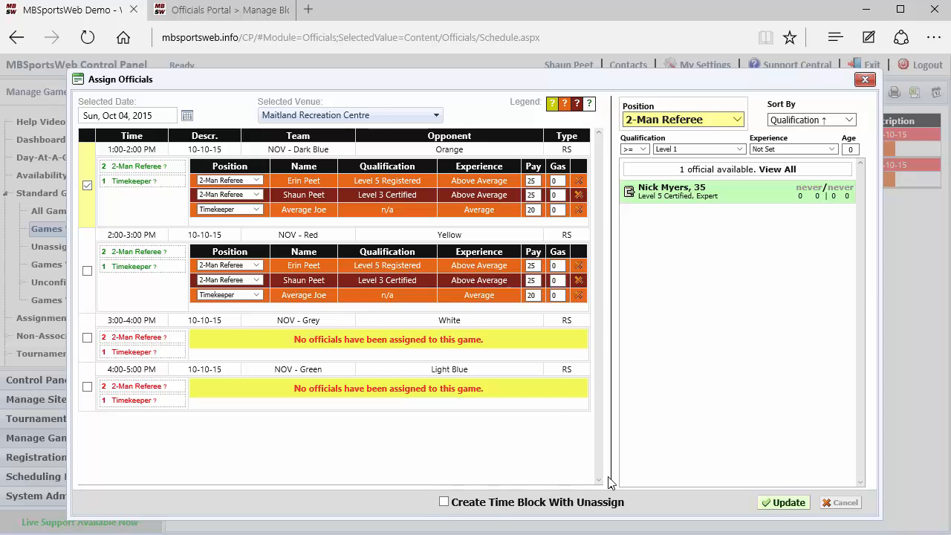
pyautogui.click(443, 503)
pyautogui.click(578, 196)
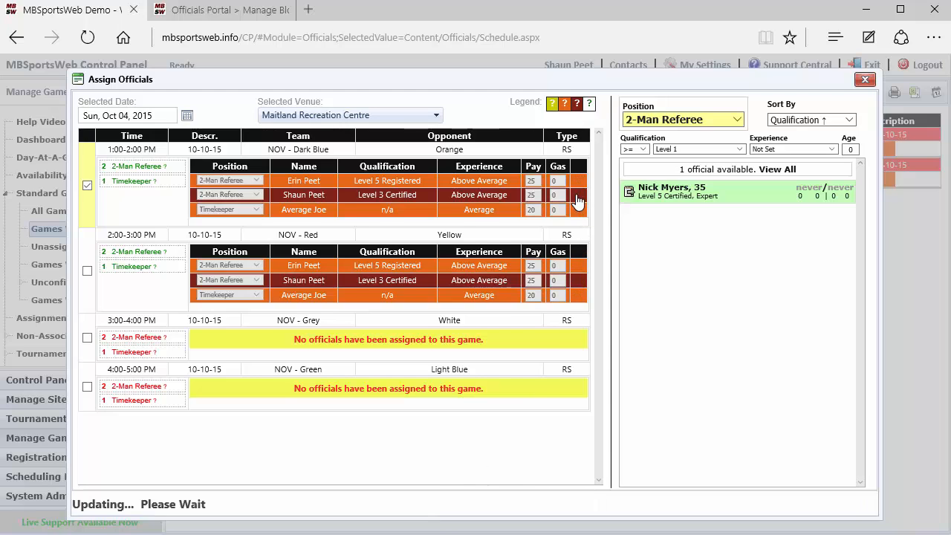
pyautogui.click(578, 266)
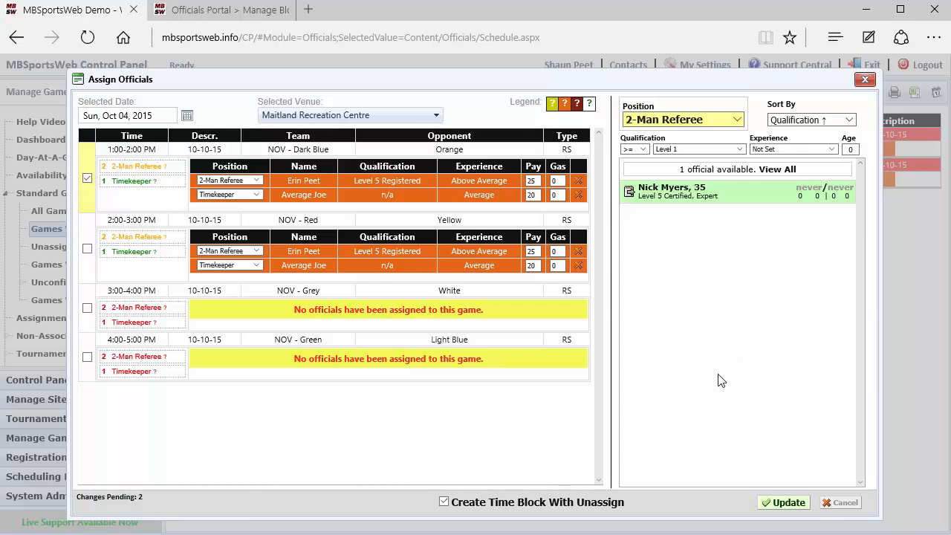
# Assign the available Level 5 Certified official as 2-Man Referee to both the 1:00 and 2:00 PM games on October 4, and save
pyautogui.click(87, 249)
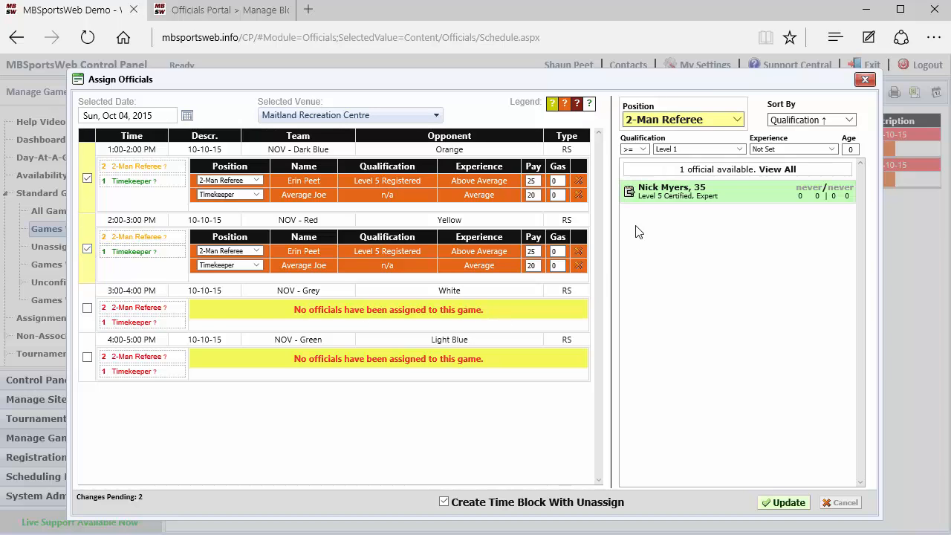
pyautogui.click(629, 194)
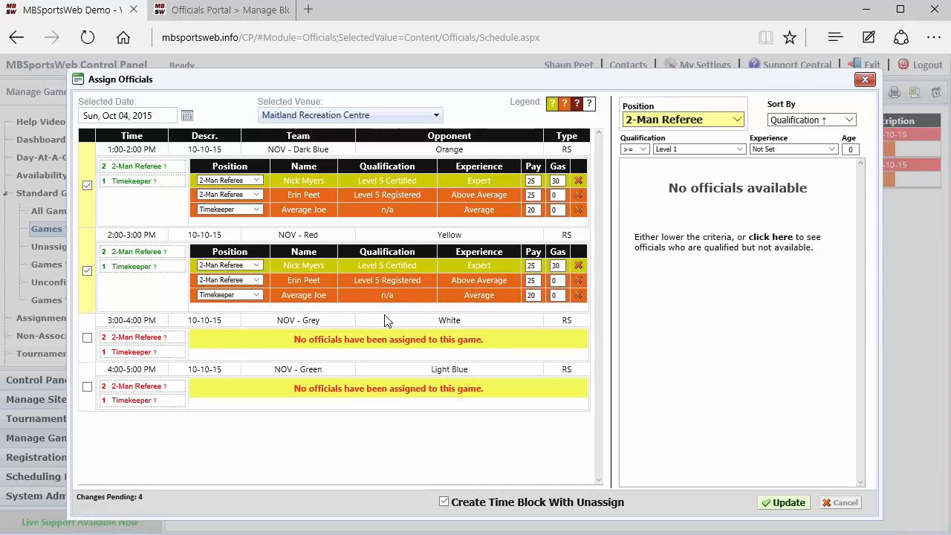
pyautogui.click(767, 511)
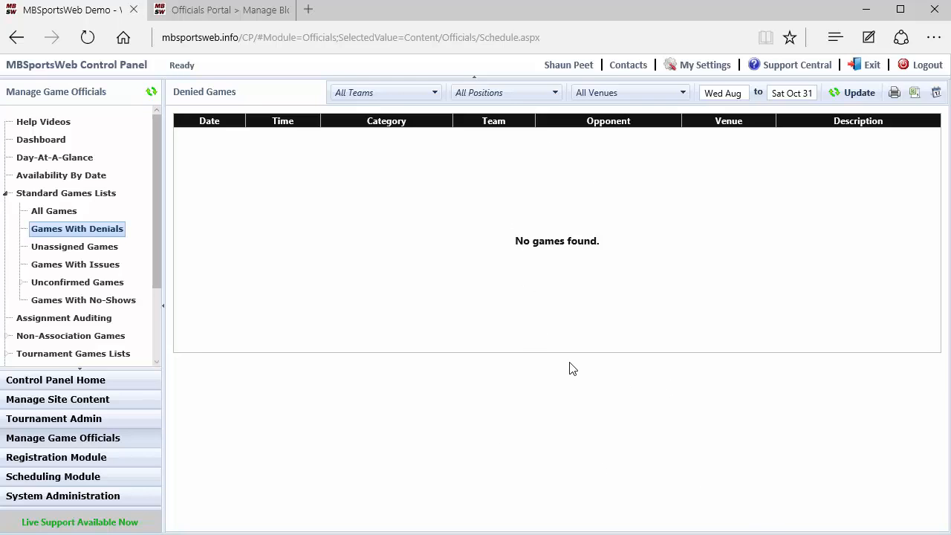
# Look through the list of unassigned games and the list of games with issues
pyautogui.click(72, 251)
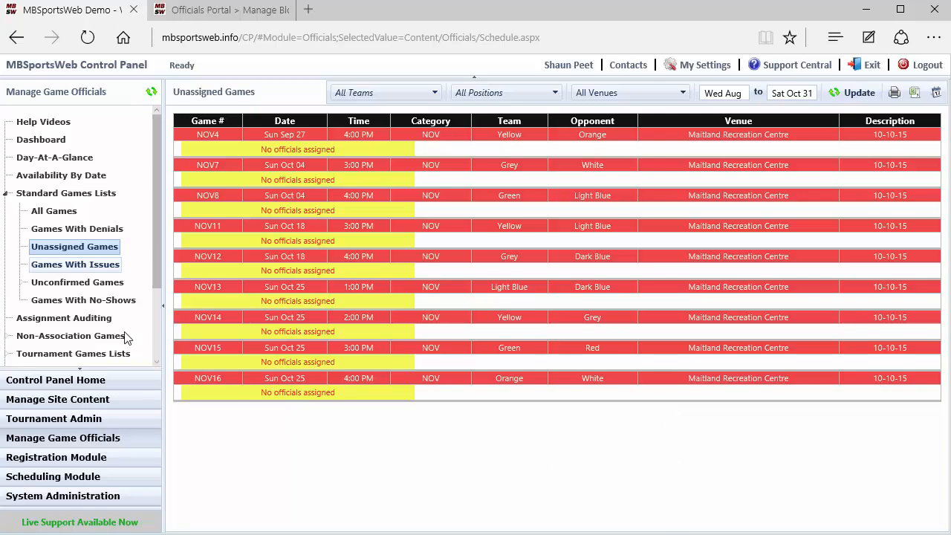
pyautogui.click(67, 266)
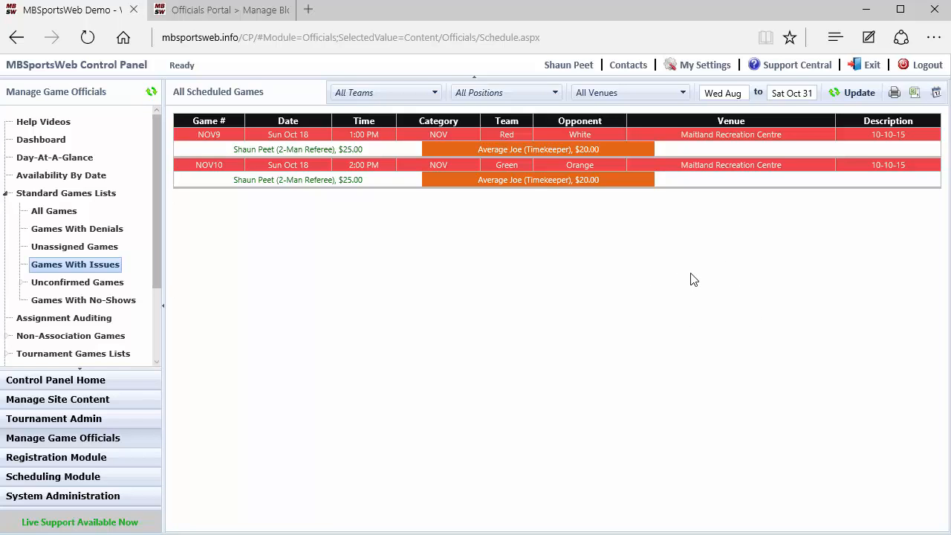
# Assign the Level 5 Registered official as the second 2-Man Referee to the October 18 games at 1:00 and 2:00 PM, and save
pyautogui.click(685, 141)
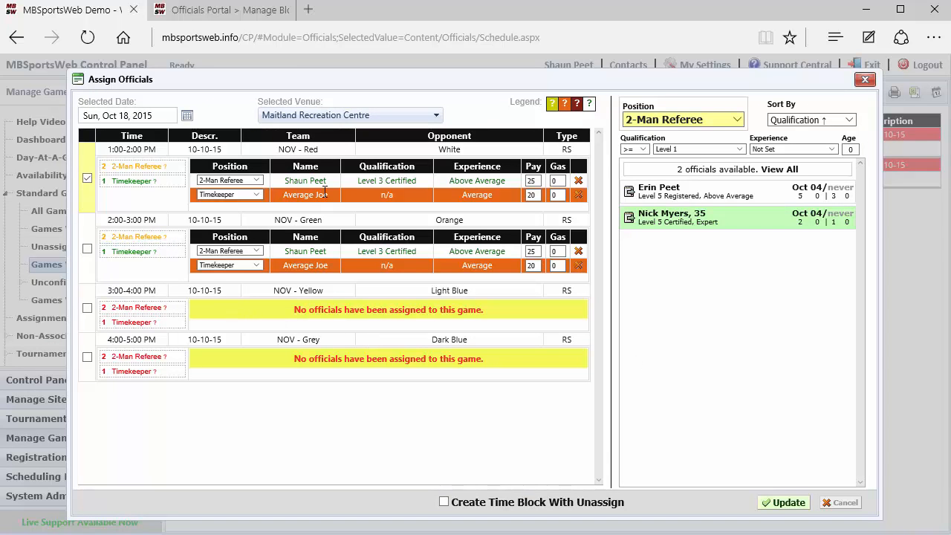
pyautogui.click(87, 248)
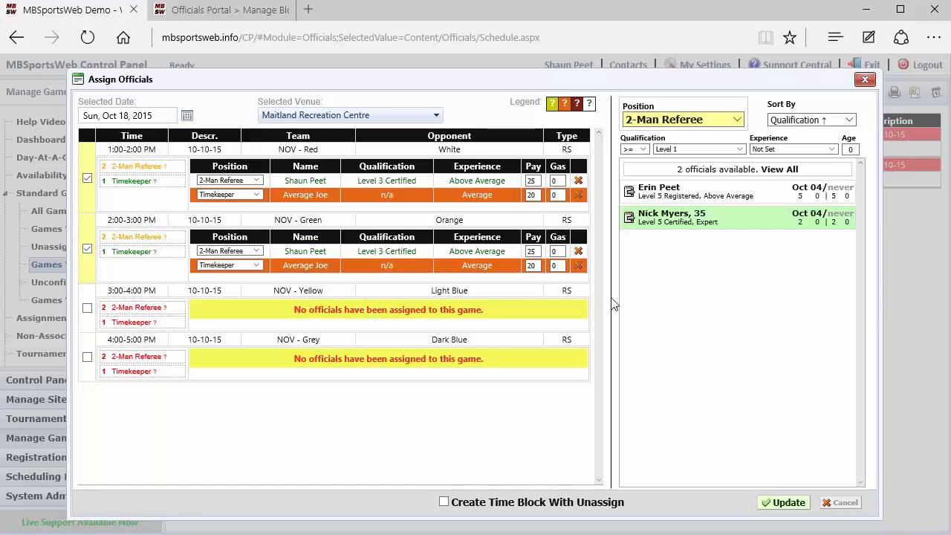
pyautogui.click(628, 192)
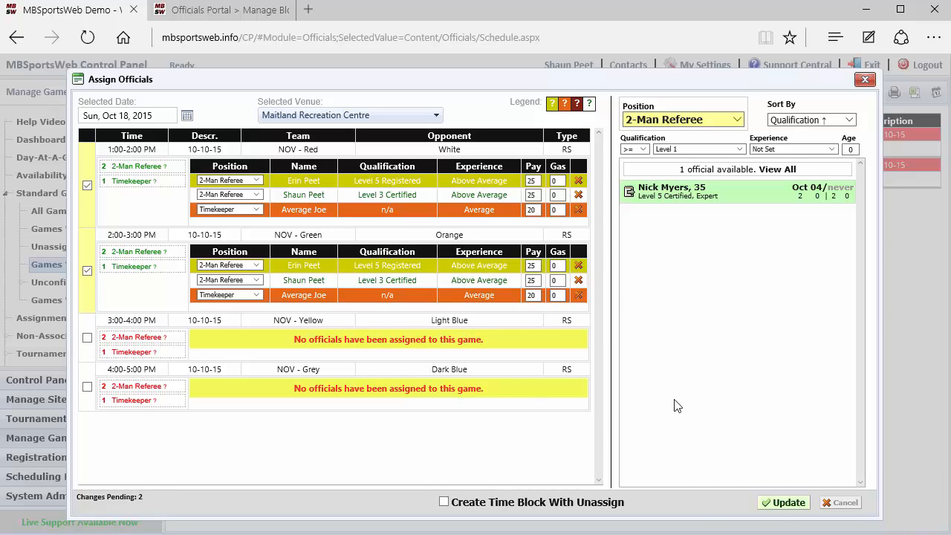
pyautogui.click(785, 504)
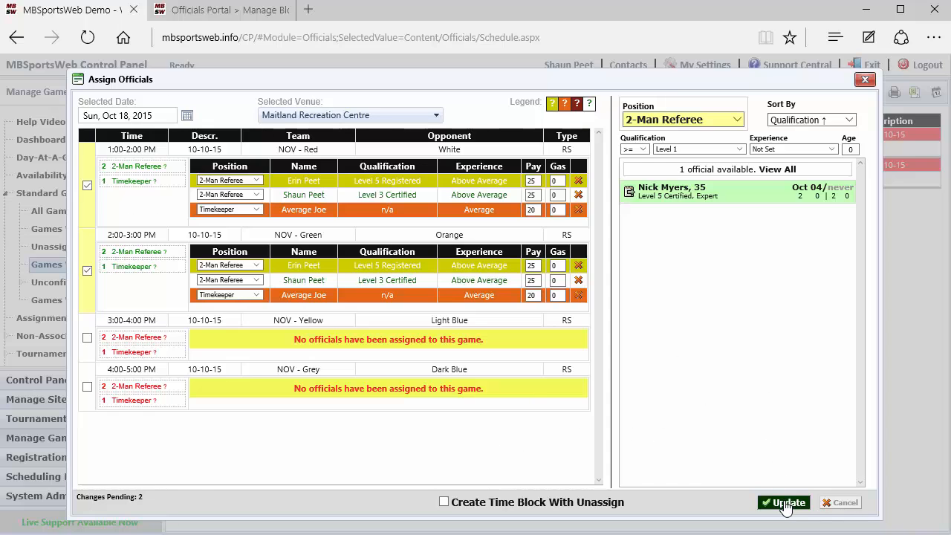
pyautogui.click(785, 506)
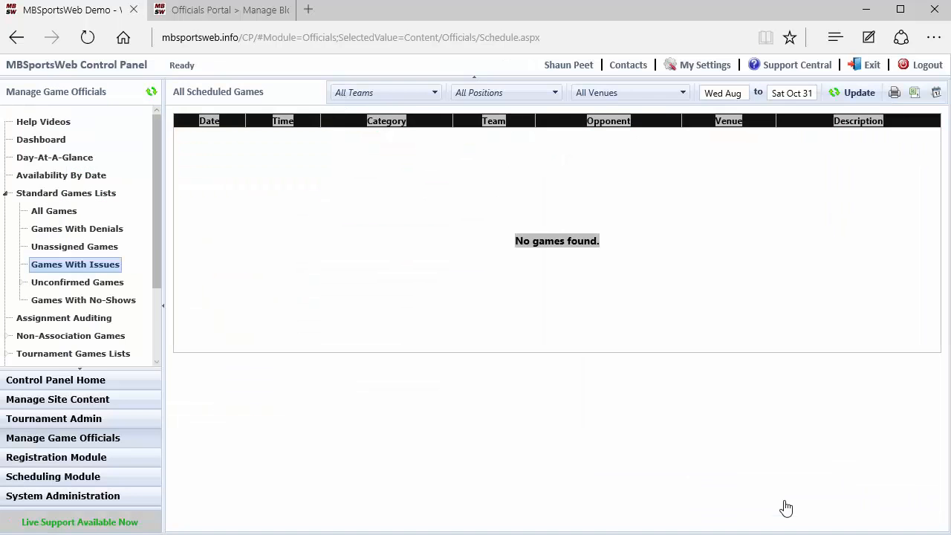
pyautogui.click(339, 179)
pyautogui.click(339, 182)
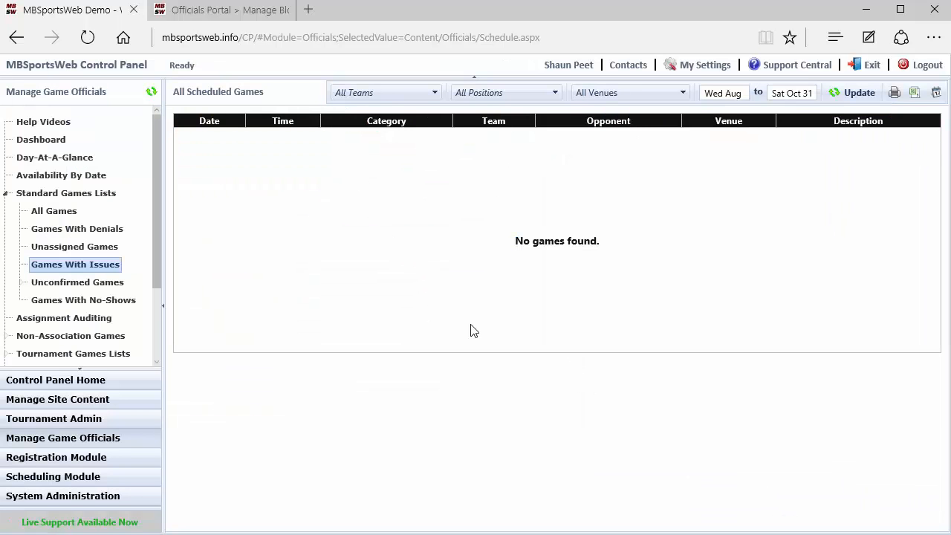
# Review the lists of unconfirmed games, games unconfirmed after 14 days, and games with no-shows
pyautogui.click(67, 282)
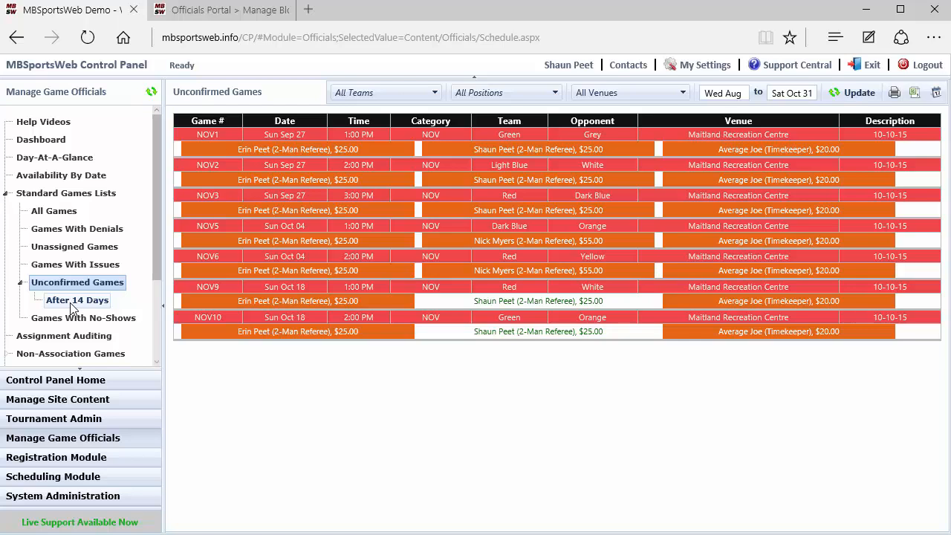
pyautogui.click(73, 302)
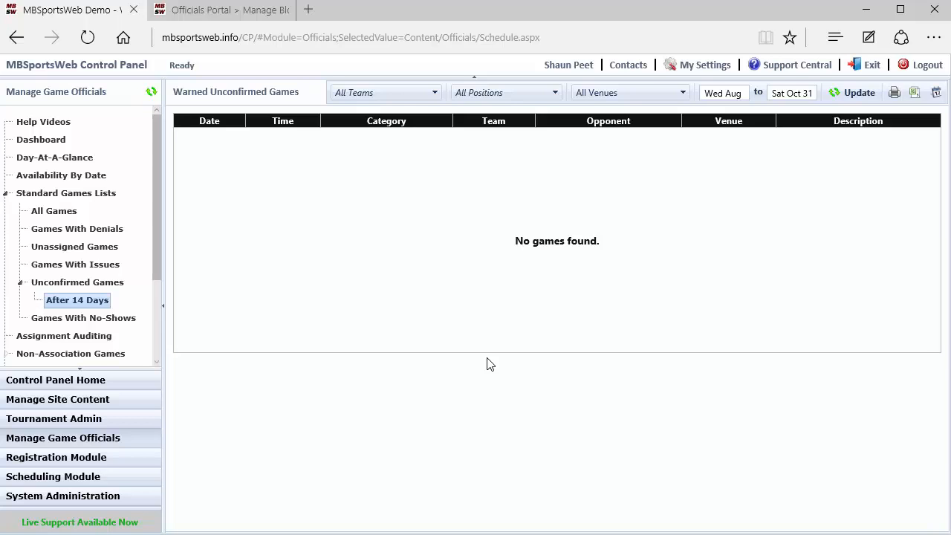
pyautogui.click(100, 319)
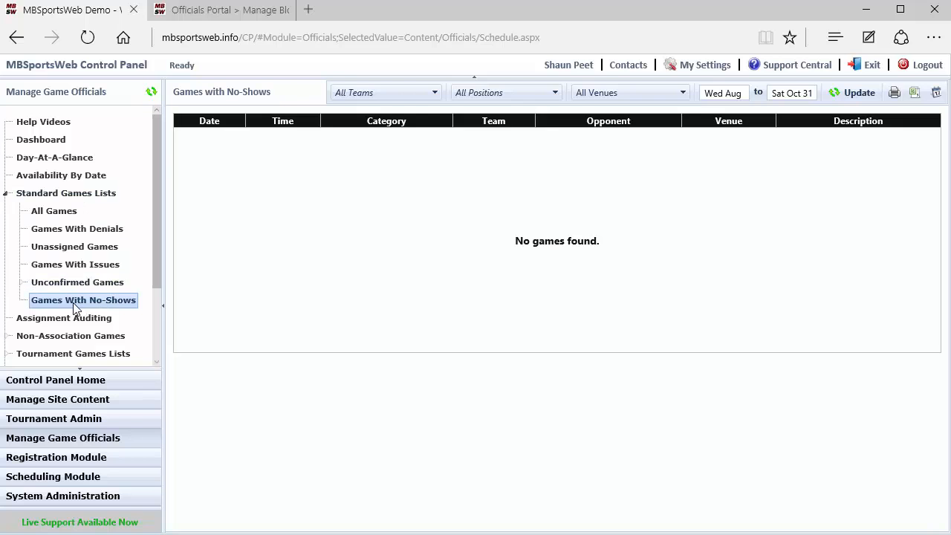
# Manually confirm the Level 5 Registered 2-Man Referee's assignment to game NOV1 in the list of all games, and save
pyautogui.click(53, 211)
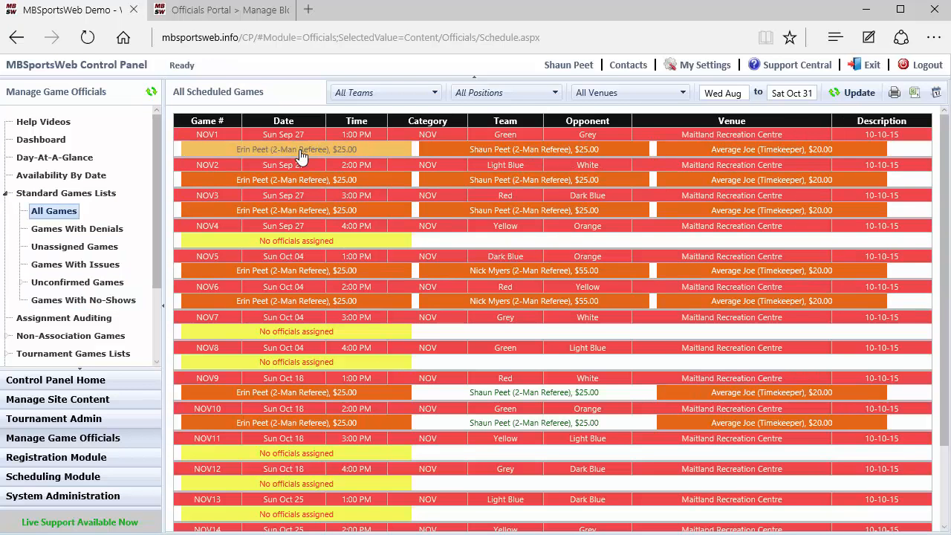
pyautogui.doubleClick(301, 151)
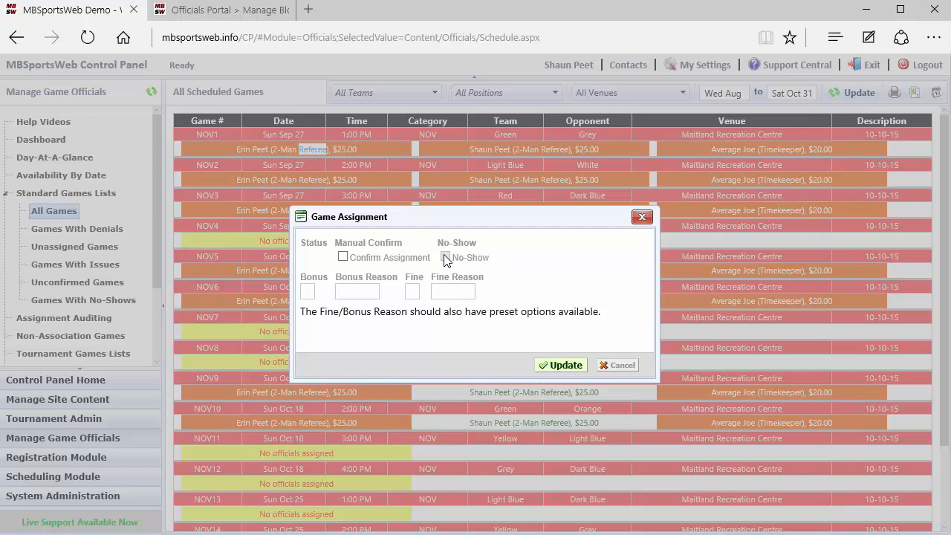
pyautogui.click(342, 257)
pyautogui.click(562, 365)
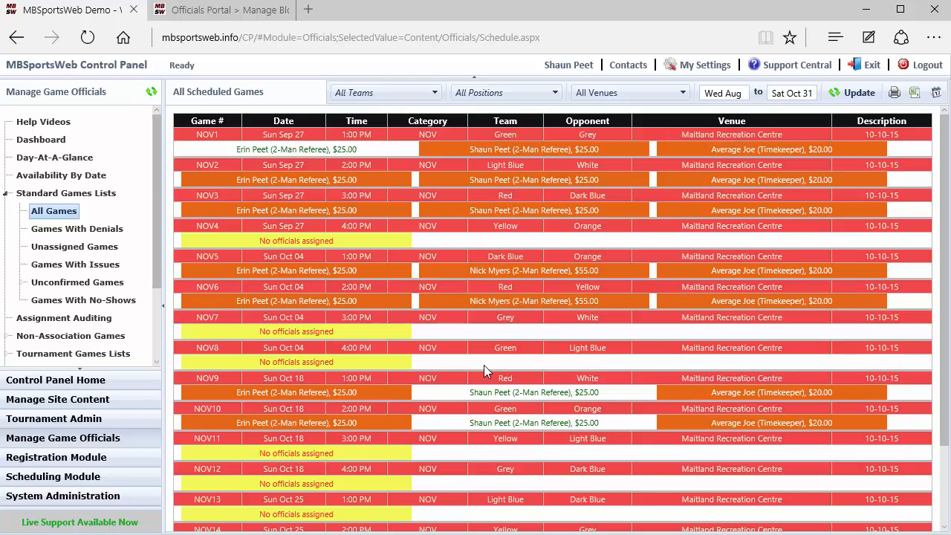
# List the games of the team Novice - Dark Blue and view the official assignments for its November 8 game without changing them
pyautogui.scroll(-2, 99, 302)
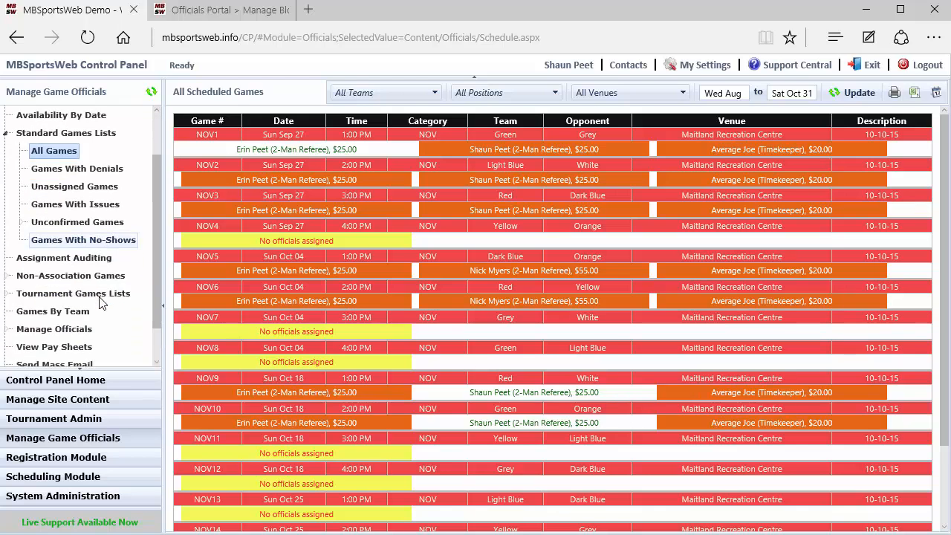
pyautogui.click(56, 295)
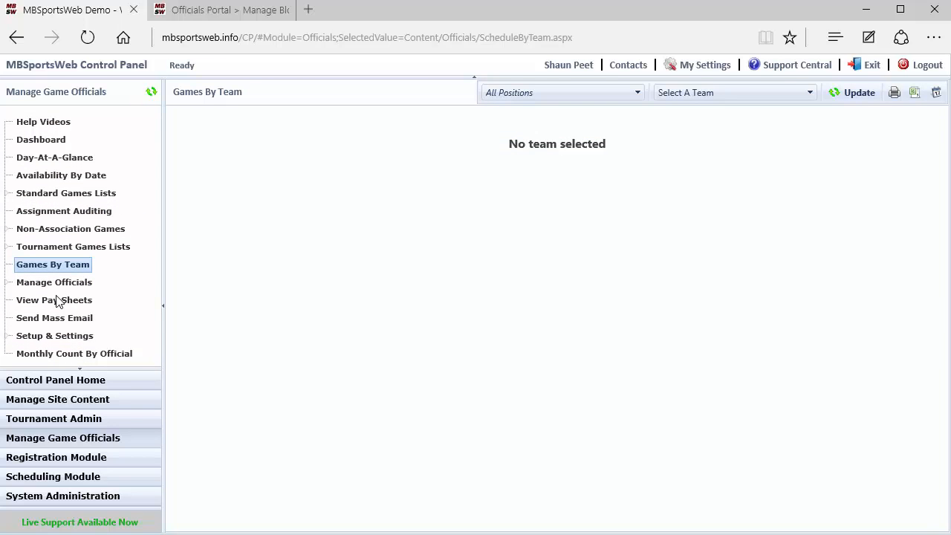
pyautogui.click(698, 94)
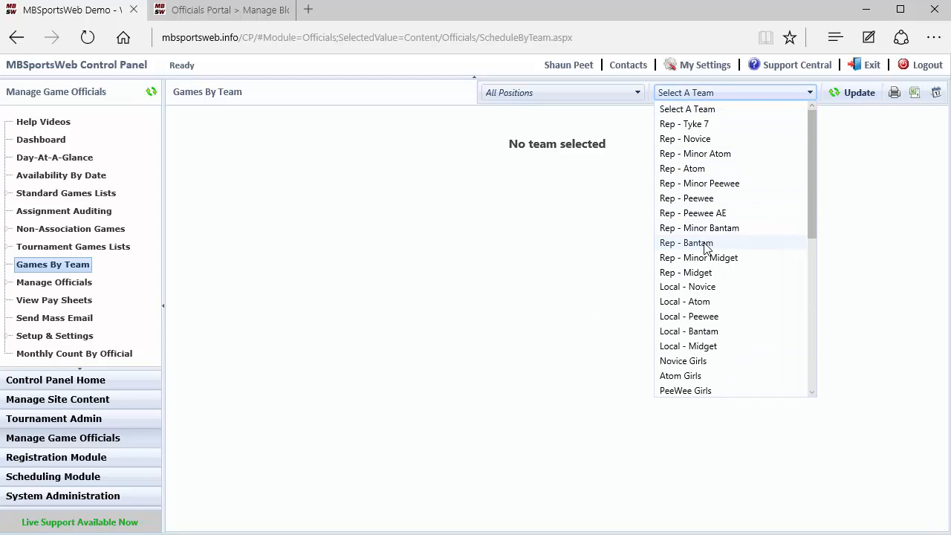
pyautogui.scroll(-3, 705, 263)
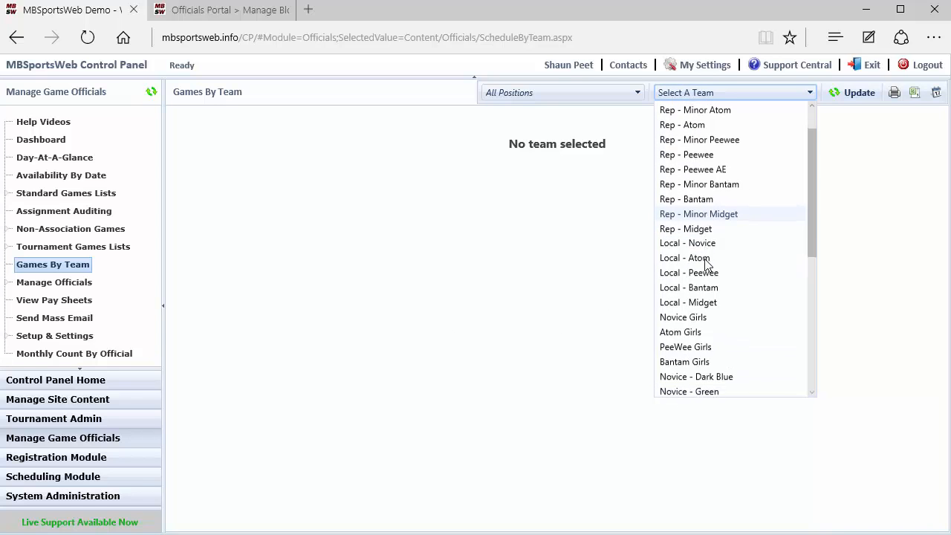
pyautogui.click(707, 291)
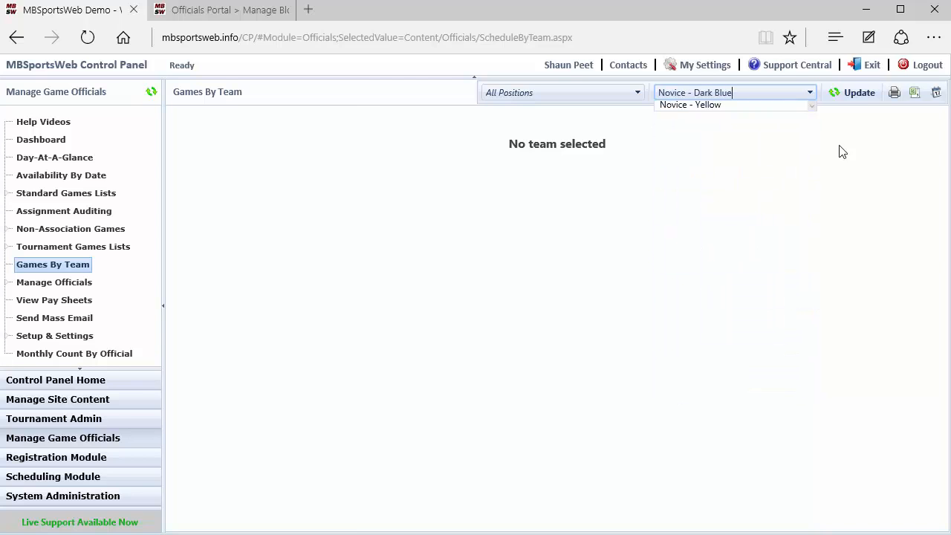
pyautogui.click(852, 96)
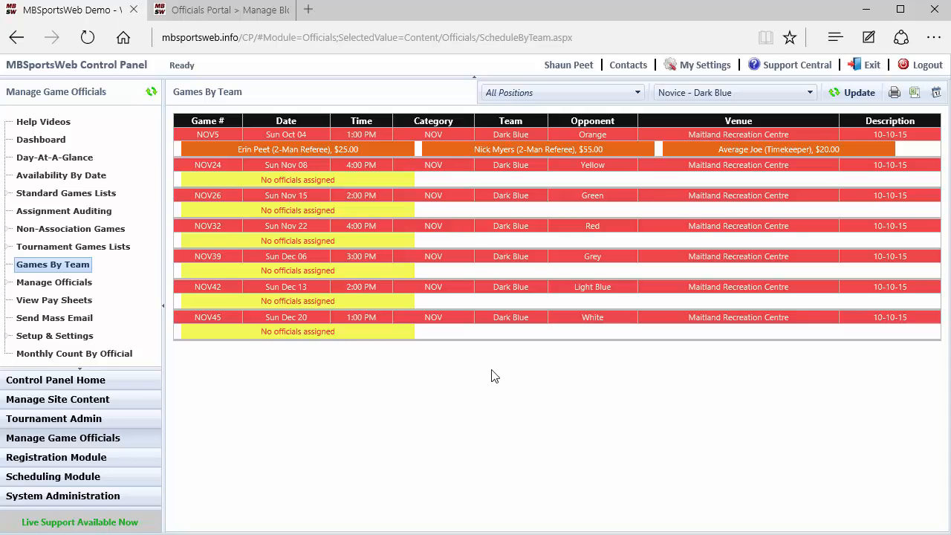
pyautogui.click(455, 174)
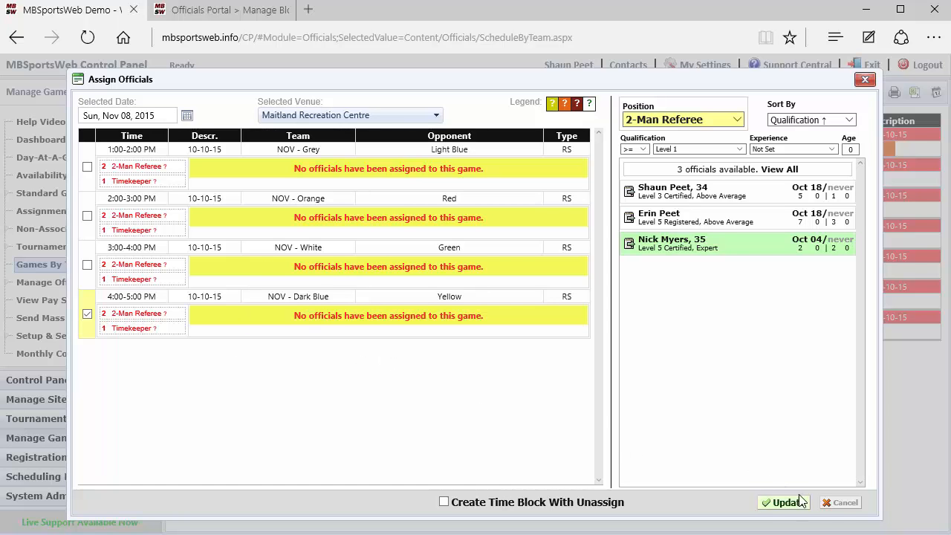
pyautogui.click(840, 502)
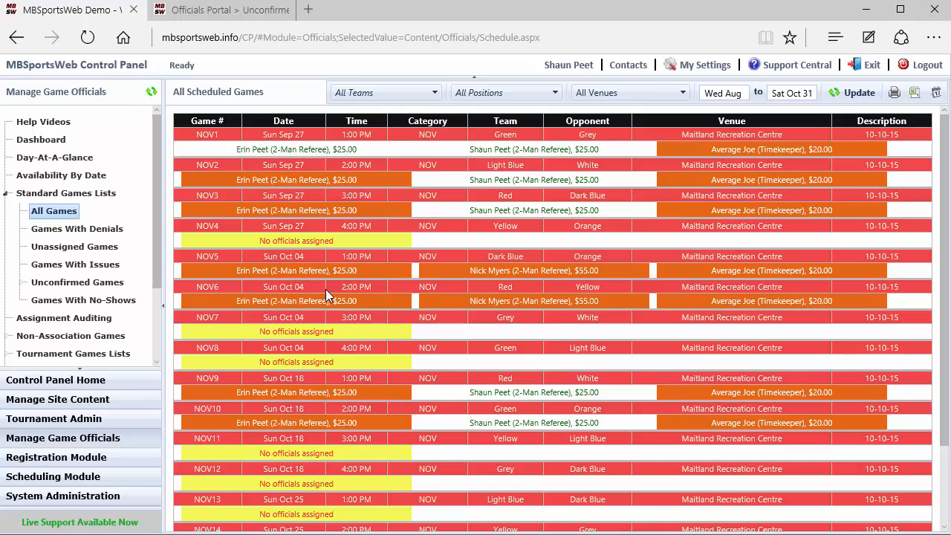
# Review the officials' assignments and blocks for September 27, 2015 in the availability by date report
pyautogui.click(60, 176)
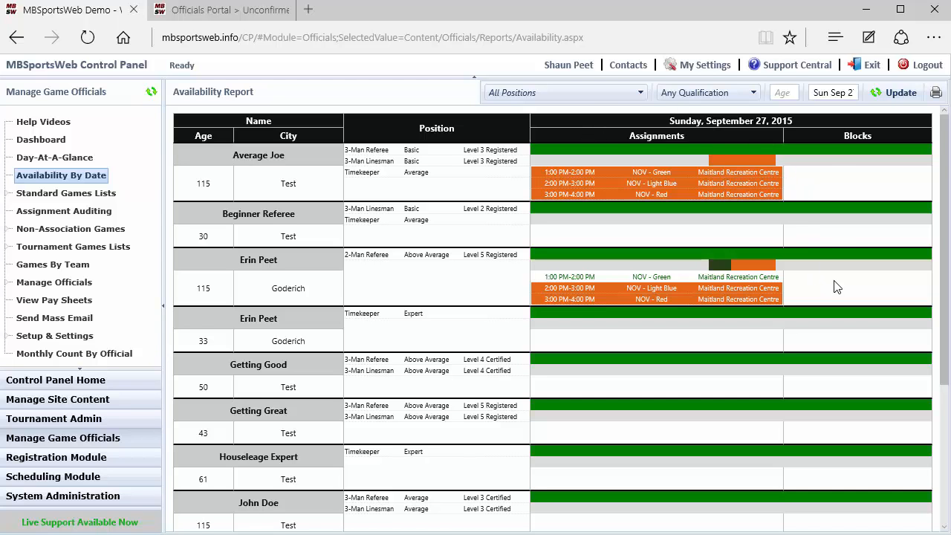
pyautogui.scroll(-3, 839, 298)
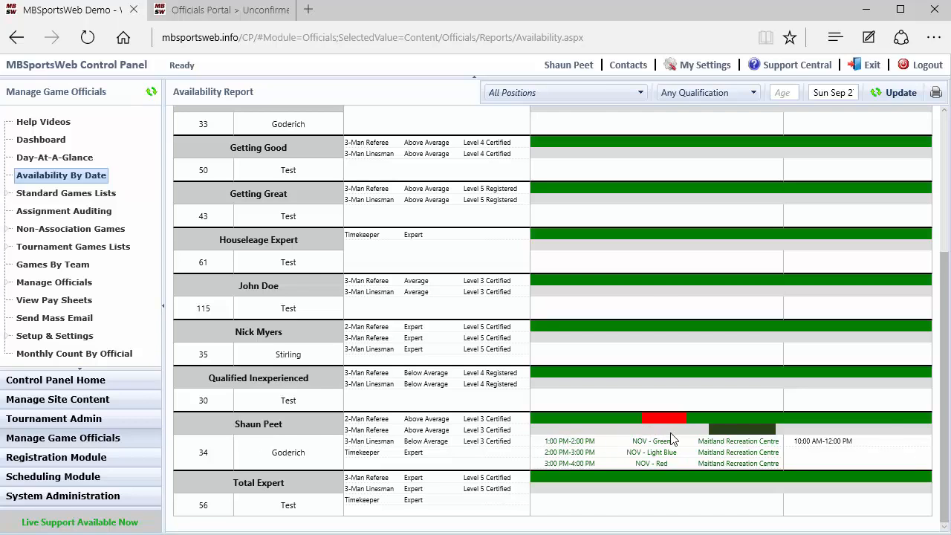
pyautogui.moveTo(664, 421)
pyautogui.scroll(3, 576, 443)
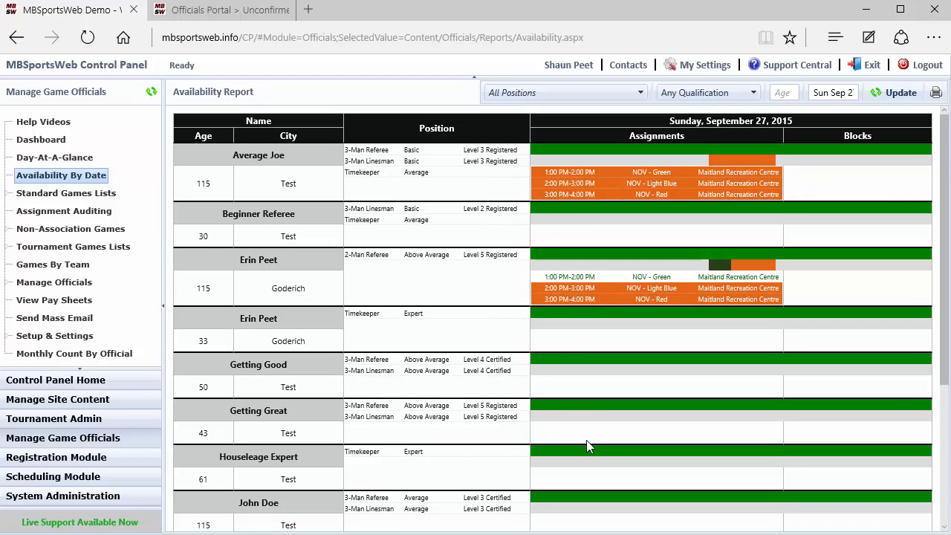
# Open the current 2015-2016 season's calendar for the Novice category in the scheduling module
pyautogui.click(83, 477)
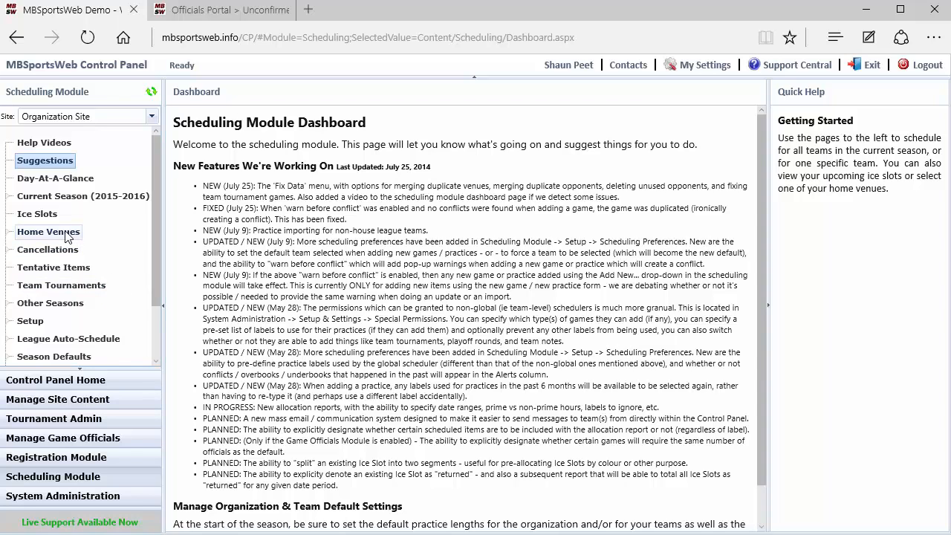
pyautogui.click(9, 197)
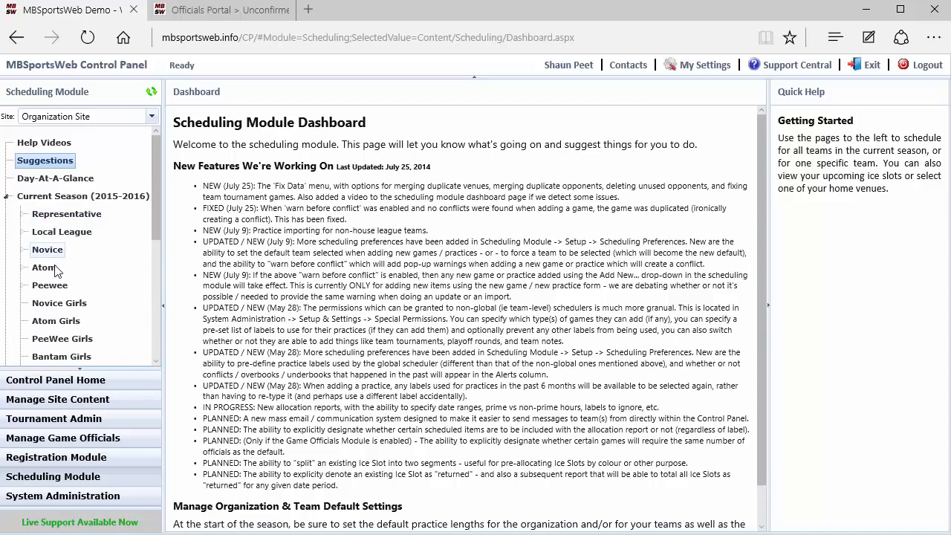
pyautogui.scroll(-3, 44, 267)
pyautogui.scroll(3, 62, 283)
pyautogui.click(46, 251)
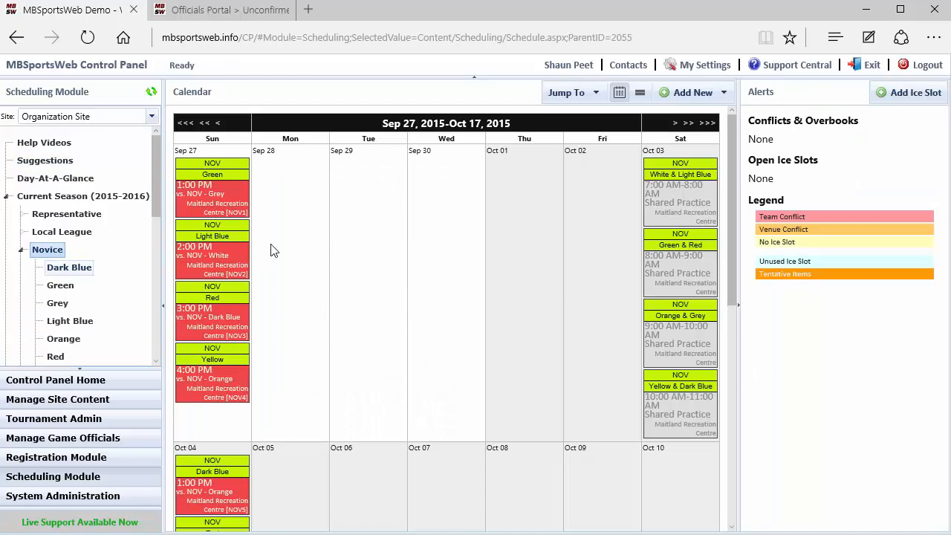
# Reschedule the September 27 Novice game NOV1, Green vs. Grey, to start at 11:00 AM and save the change
pyautogui.click(199, 203)
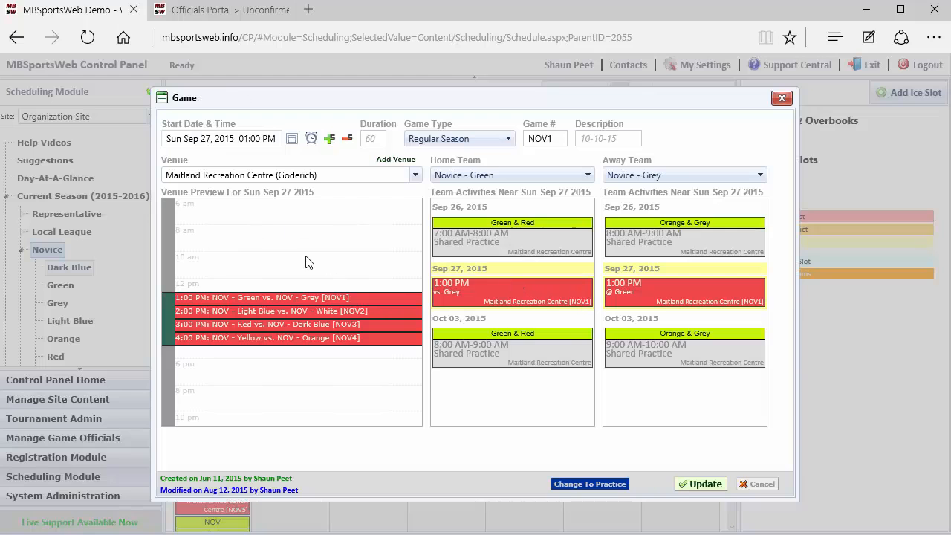
pyautogui.click(312, 138)
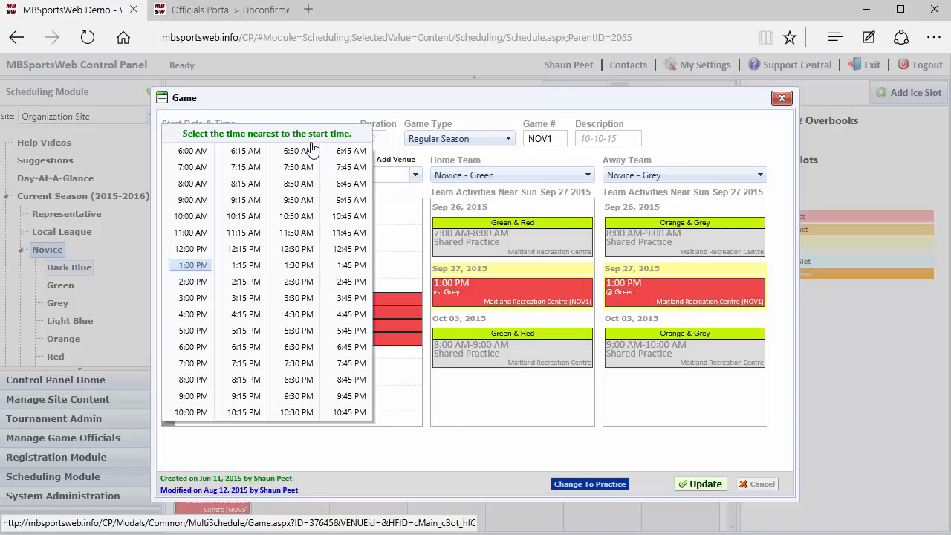
pyautogui.click(191, 234)
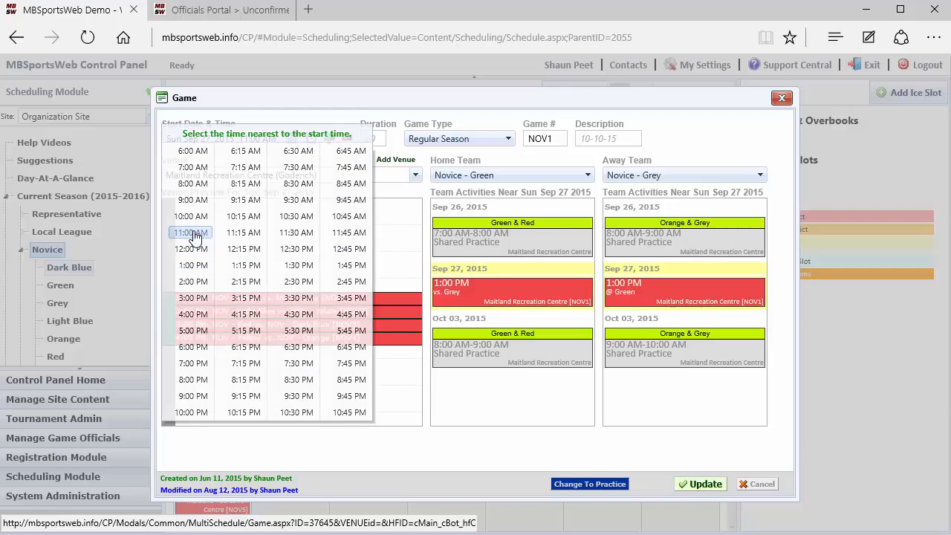
pyautogui.click(704, 484)
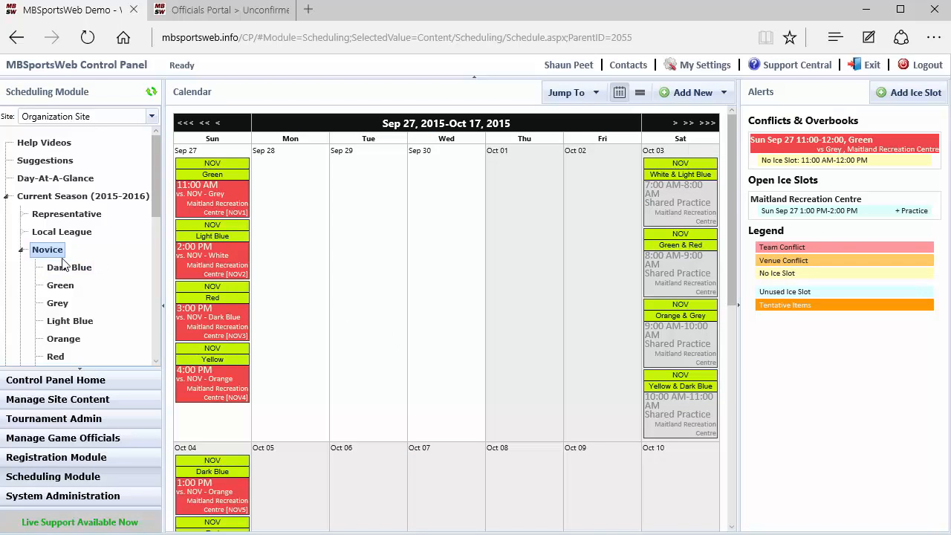
# Cancel the September 27 Novice game NOV2, Light Blue vs. White, giving "Test" as the cancellation reason
pyautogui.click(6, 196)
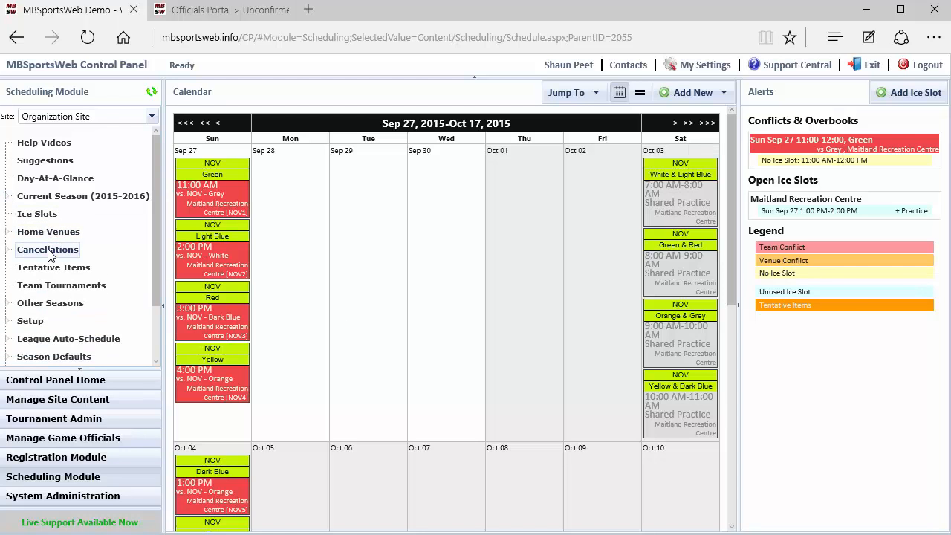
pyautogui.moveTo(207, 275)
pyautogui.click(241, 235)
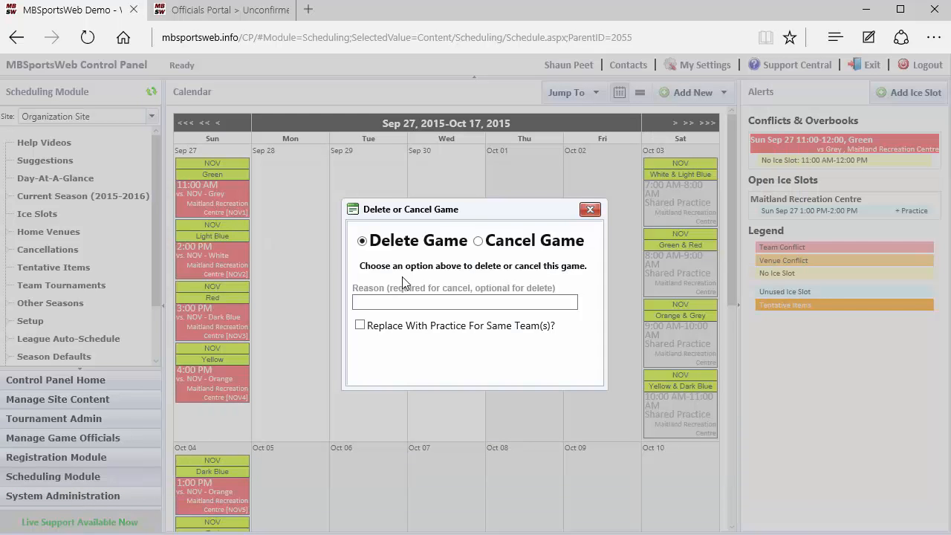
pyautogui.click(480, 242)
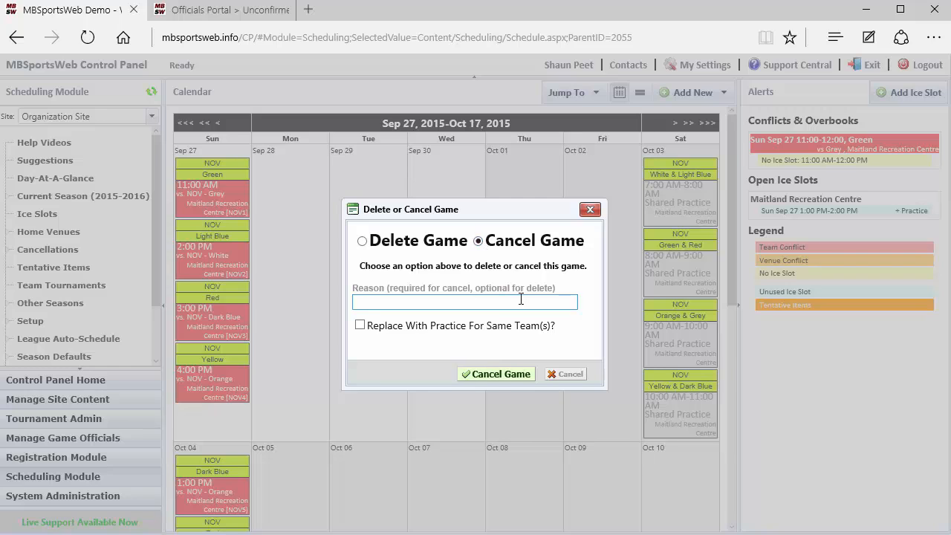
pyautogui.click(496, 374)
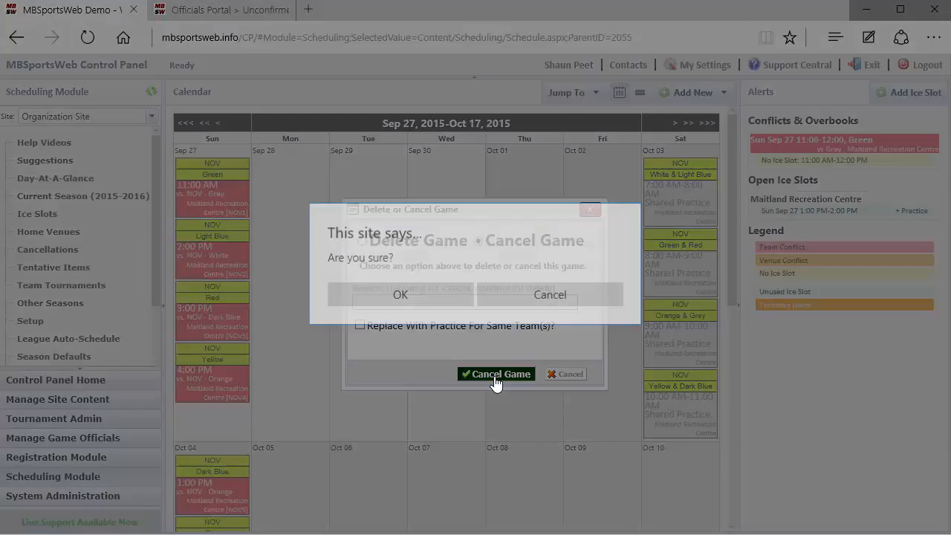
pyautogui.click(425, 303)
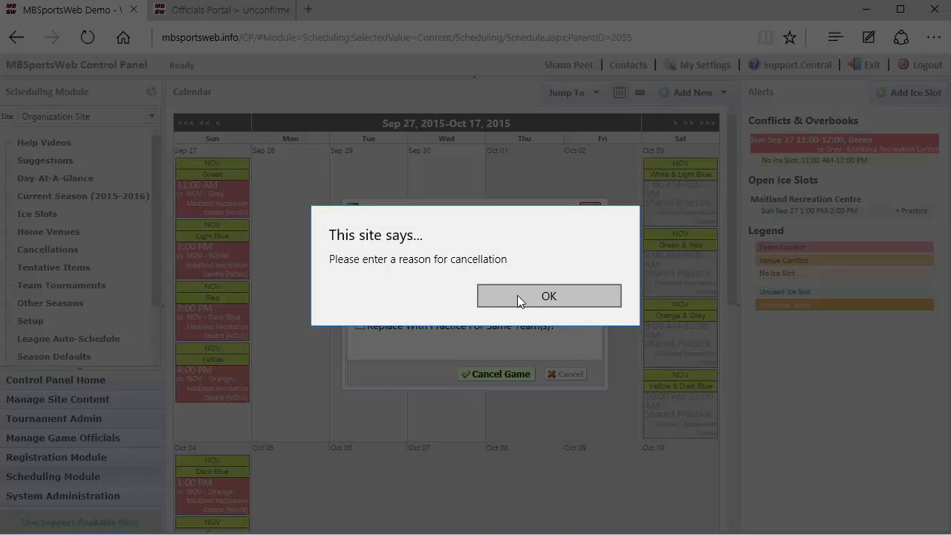
pyautogui.click(517, 298)
pyautogui.write('Test')
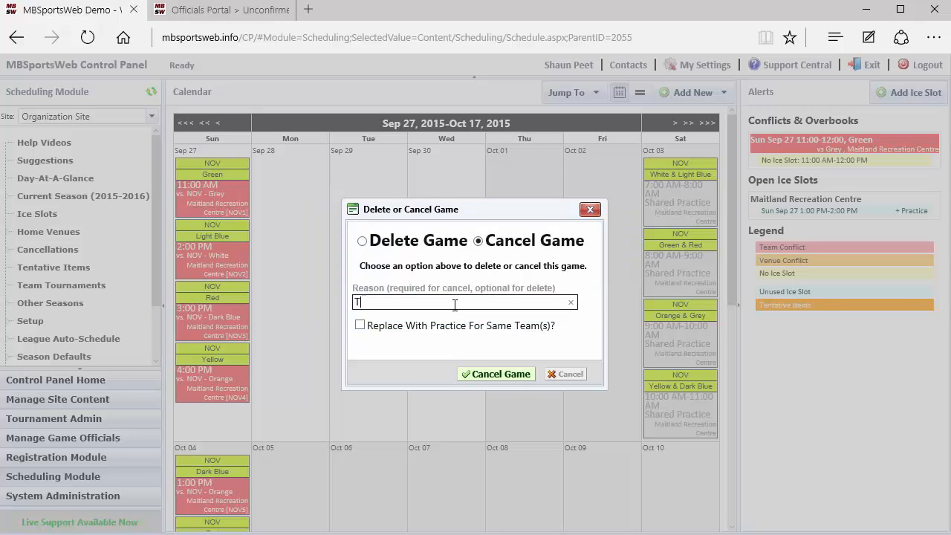
pyautogui.click(476, 375)
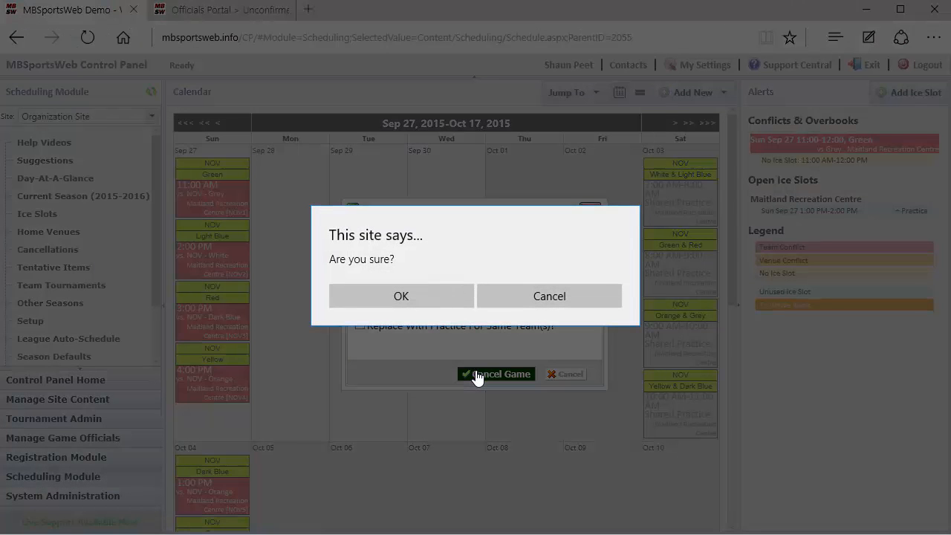
pyautogui.click(420, 300)
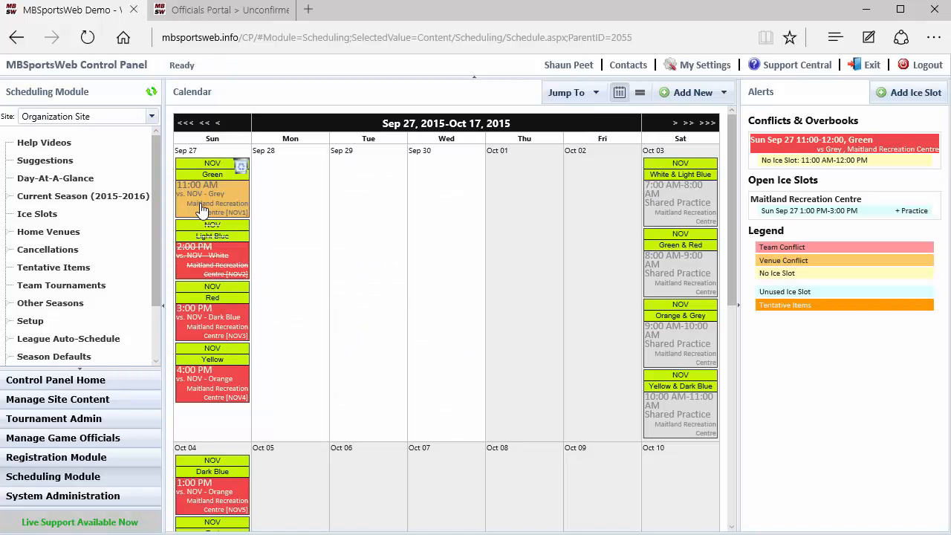
# Review all September 27, 2015 games in the officials' day-at-a-glance, check the assignment audit log, and return to the daily view
pyautogui.click(100, 438)
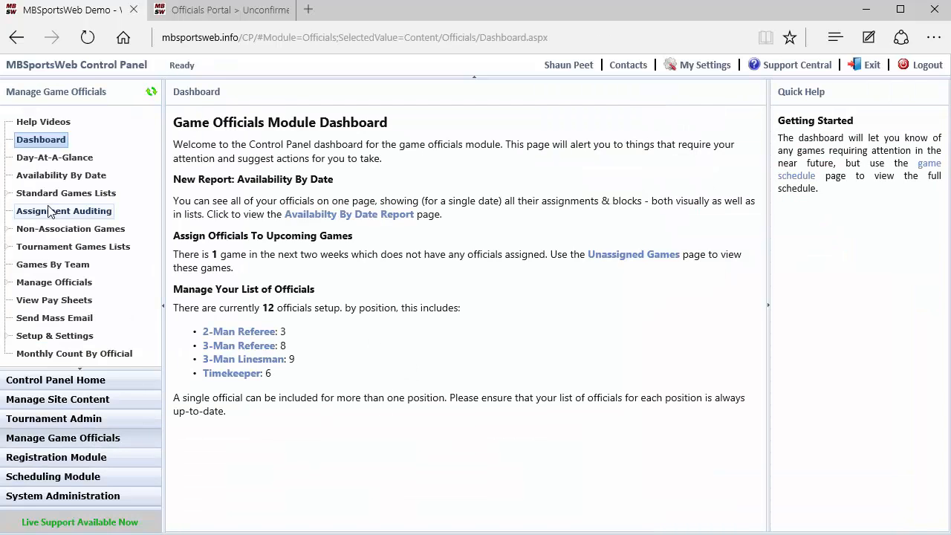
pyautogui.click(52, 158)
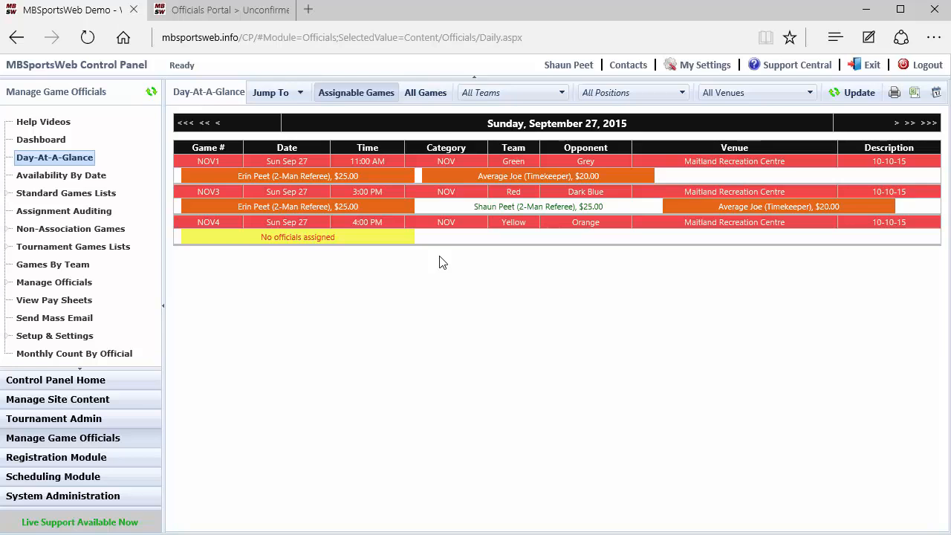
pyautogui.click(425, 93)
pyautogui.click(858, 93)
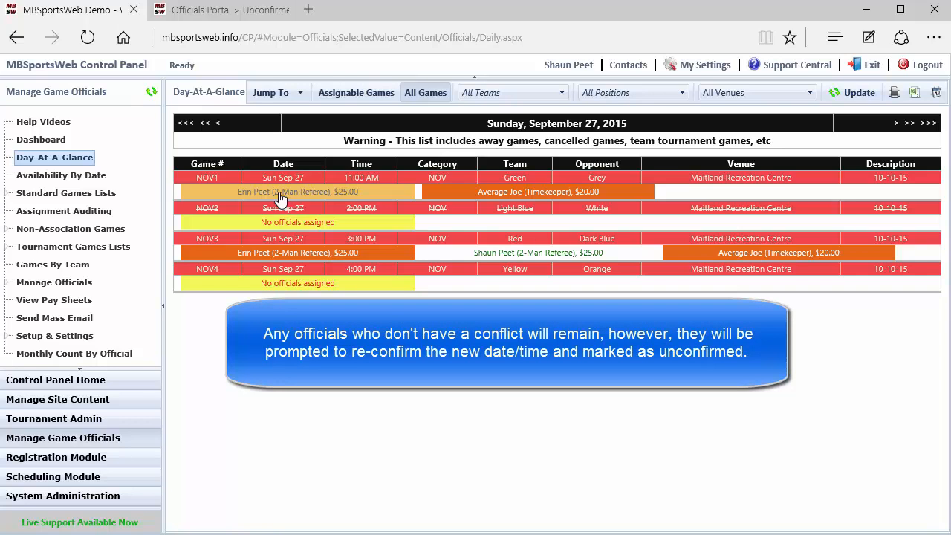
pyautogui.click(63, 211)
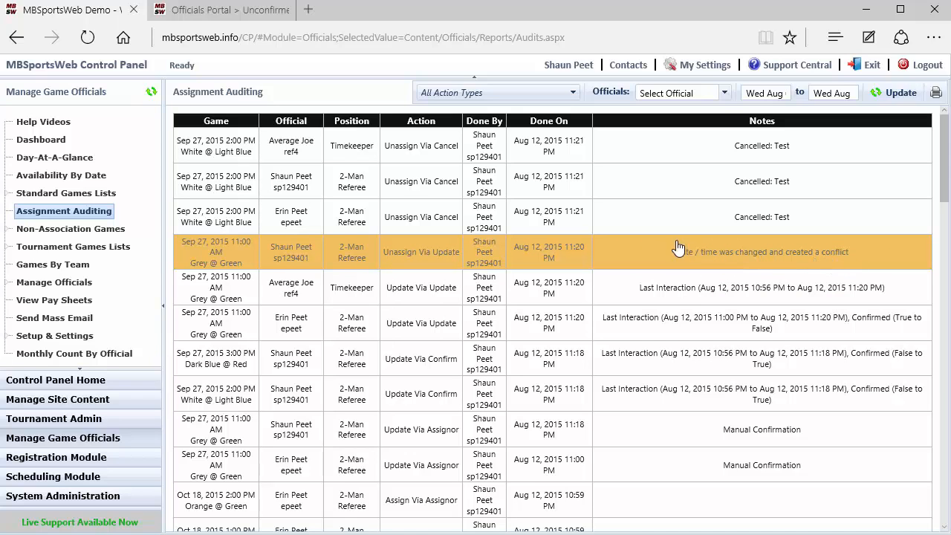
pyautogui.click(40, 158)
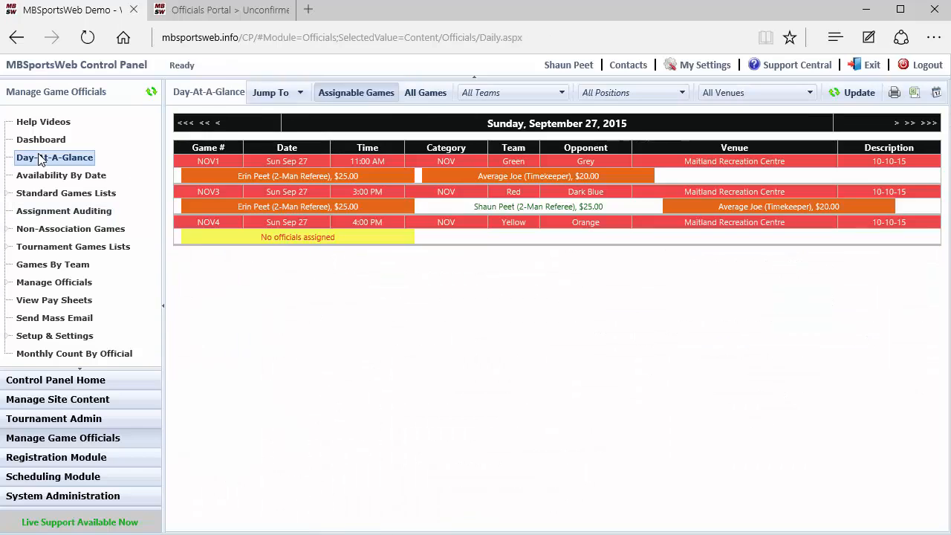